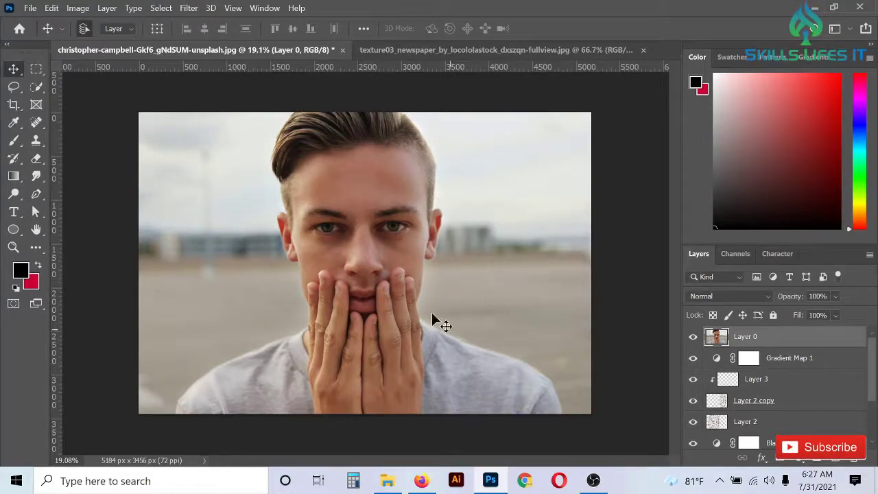
- Hide the Layer 0 photo to view the finished effect beneath it
left_click(692, 337)
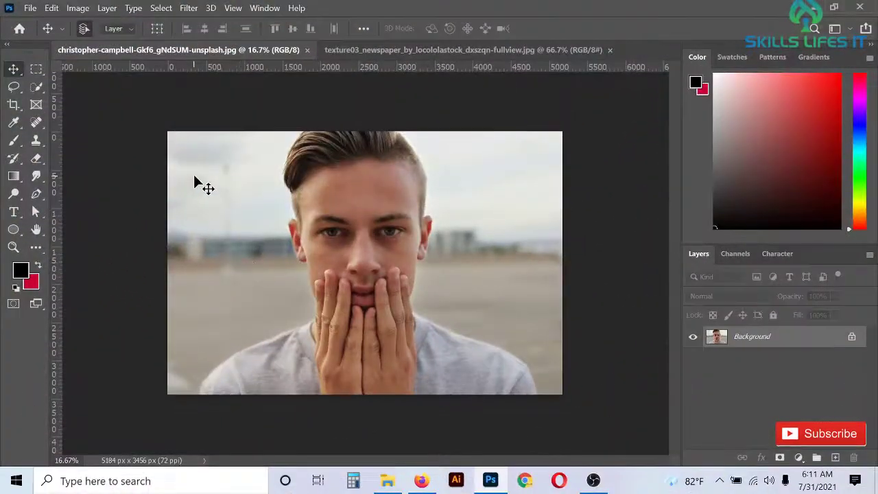
- Unlock the portrait's Background layer so it becomes a regular editable layer
scroll(174, 224, "up", 1)
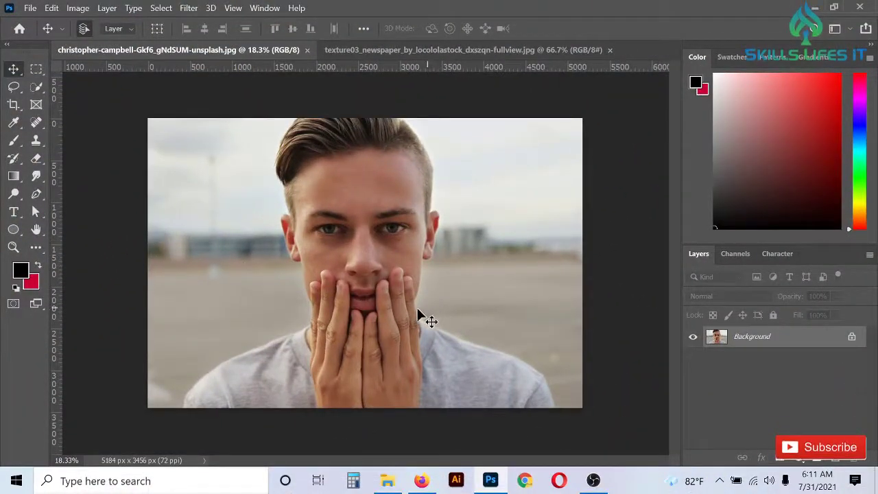
scroll(246, 248, "up", 1)
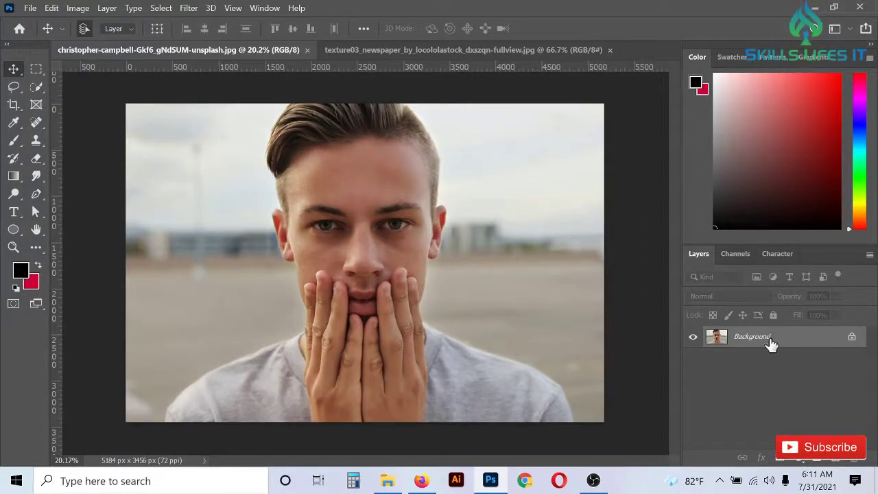
left_click(852, 337)
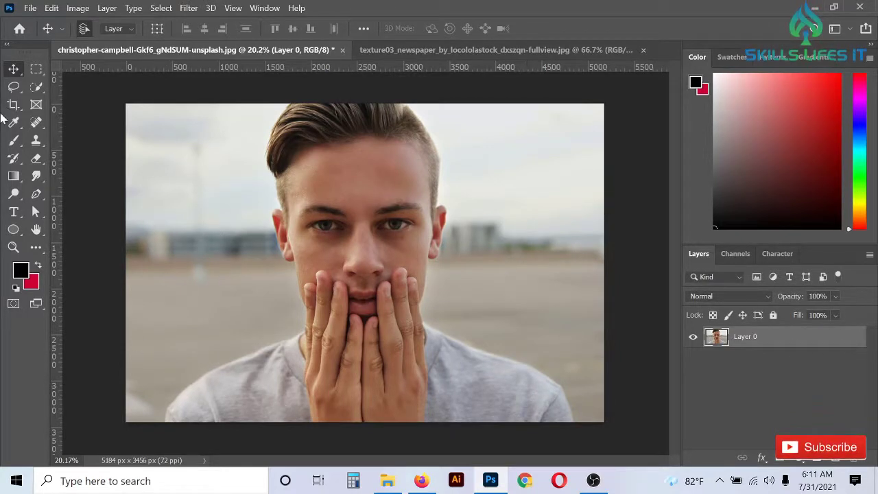
- Select the man with the Quick Selection tool, including the whole ear on the image's right side
right_click(40, 91)
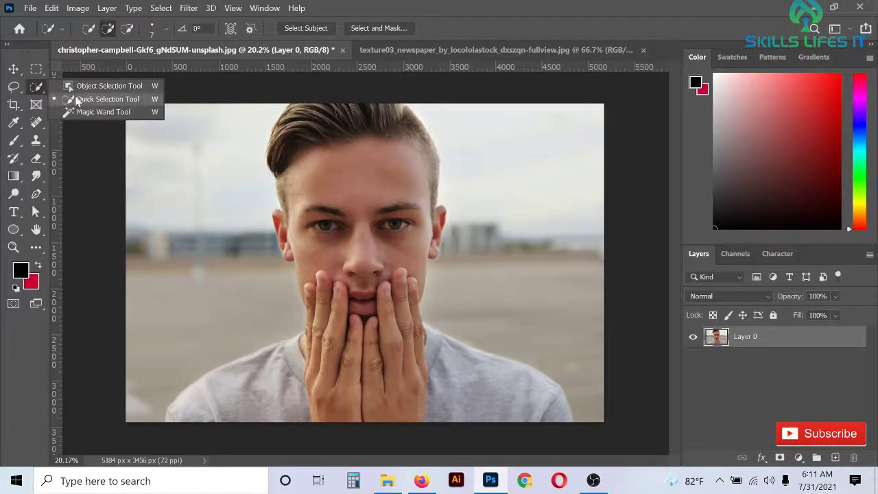
left_click(76, 100)
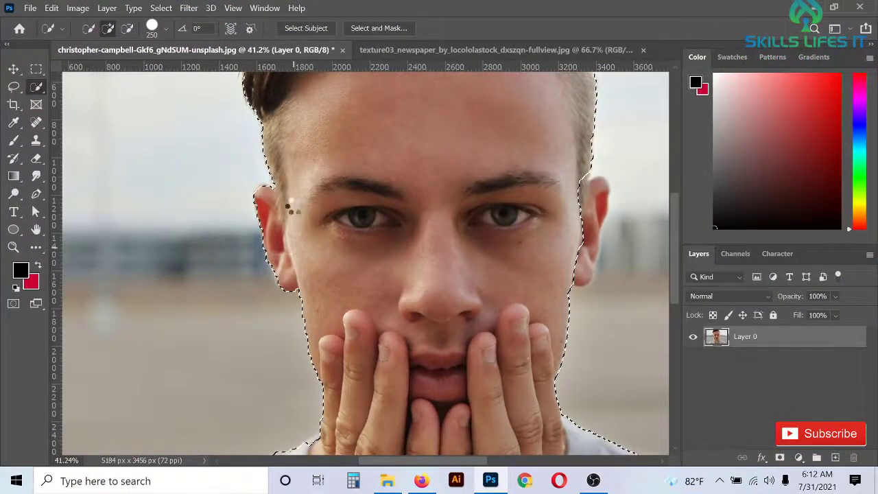
left_click(575, 200)
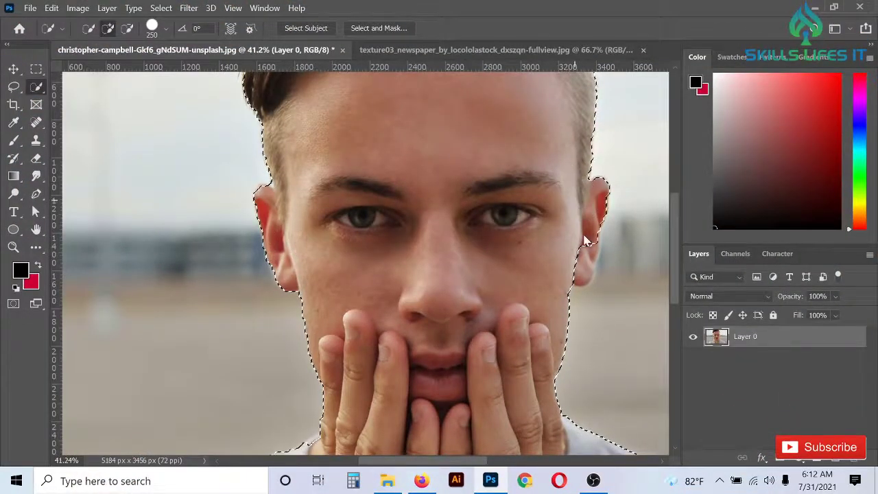
left_click(582, 257)
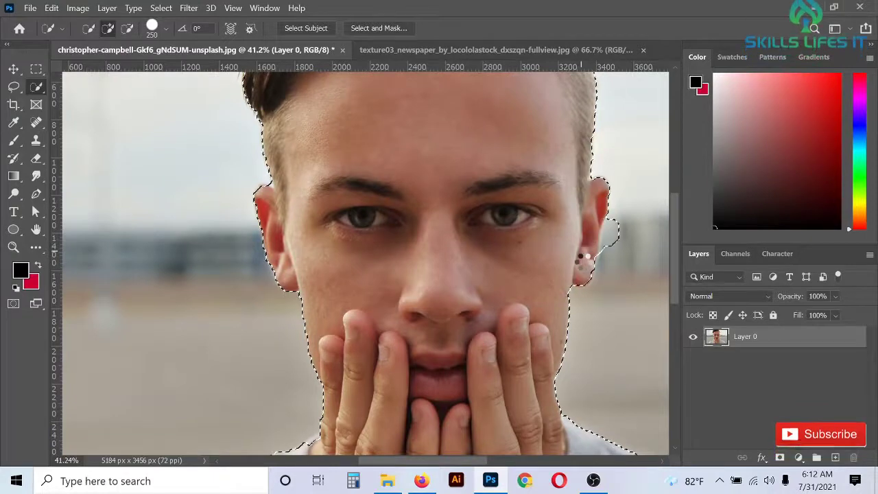
- Subtract the stray background patch beside the ear on the image's right side from the selection
left_click(631, 237, "alt")
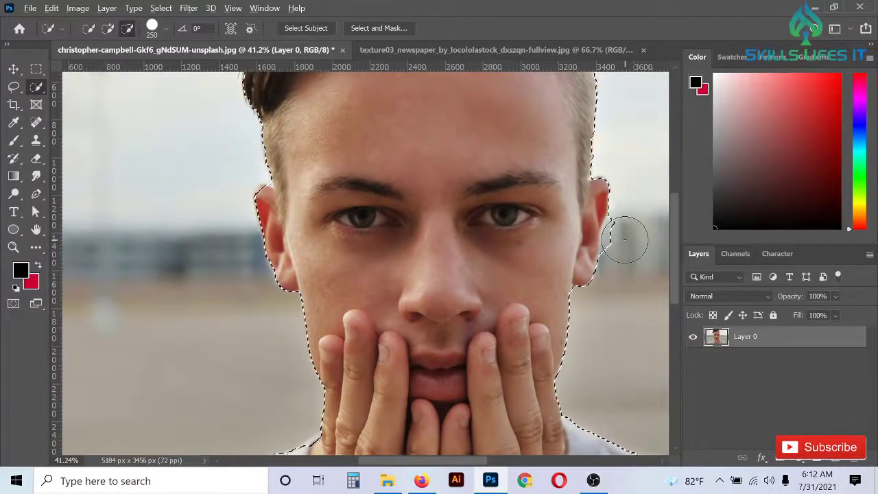
left_click(627, 240, "alt")
scroll(624, 252, "up", 4)
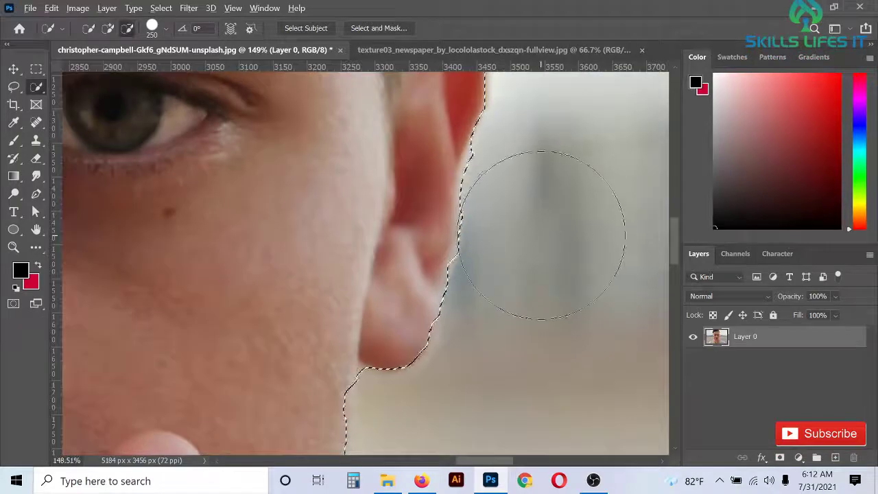
scroll(550, 217, "down", 4)
scroll(289, 185, "up", 2)
- Reduce the selection brush to 40 and correct the selection edge where the ear on the image's left side meets the hair
key("bracketleft")
key("bracketleft")
key("bracketleft")
key("bracketleft")
key("bracketleft")
key("bracketleft")
key("bracketleft")
key("bracketleft")
scroll(227, 174, "up", 2)
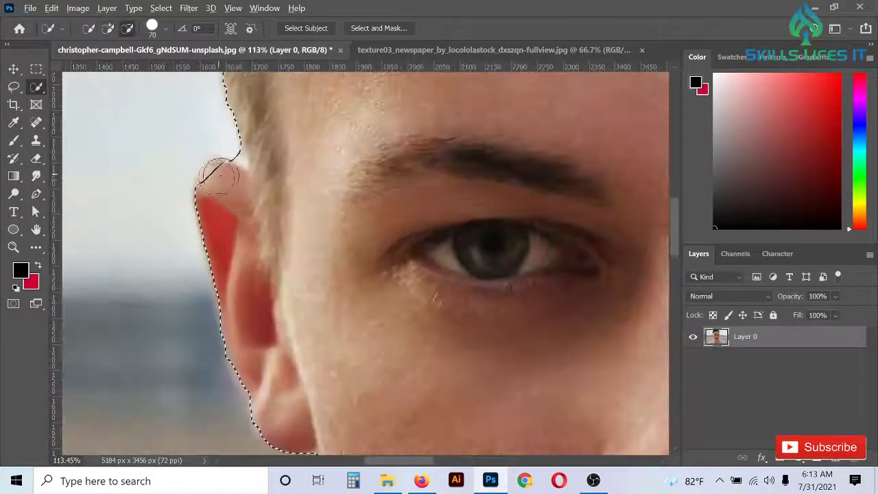
key("bracketleft")
key("bracketleft")
key("bracketleft")
left_click(230, 145)
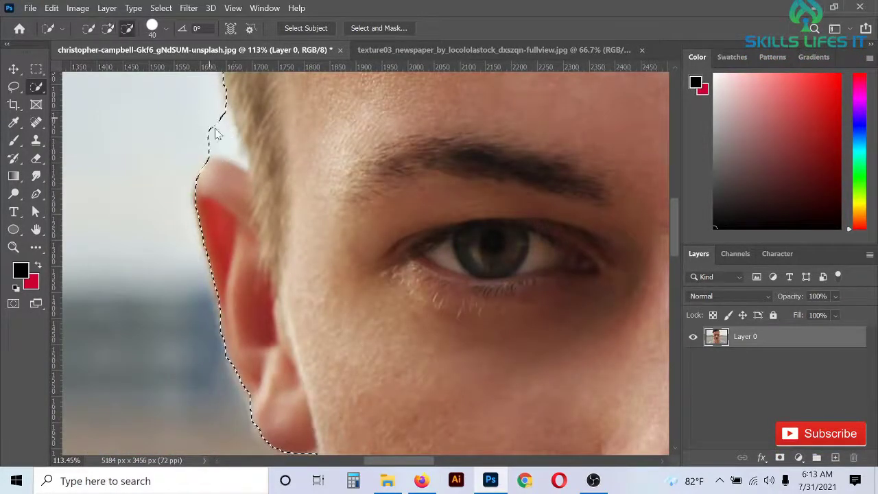
left_click(221, 140, "alt")
left_click(214, 171)
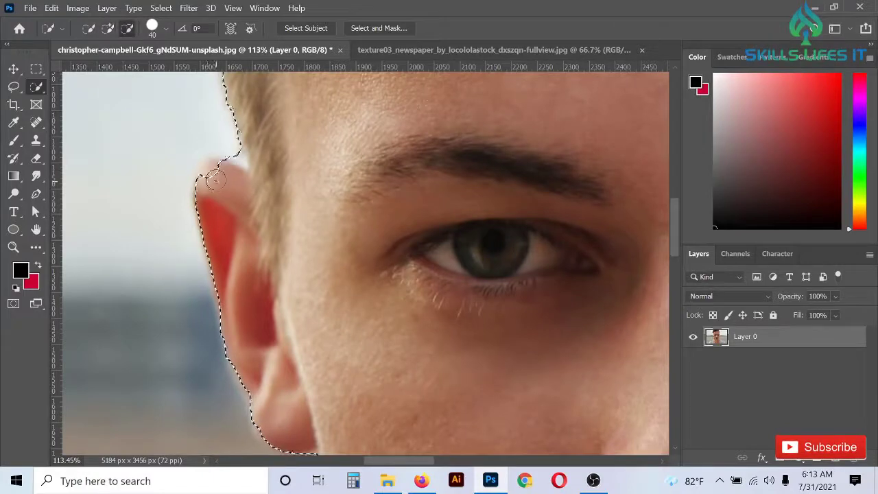
scroll(212, 160, "down", 2)
key("ctrl+0")
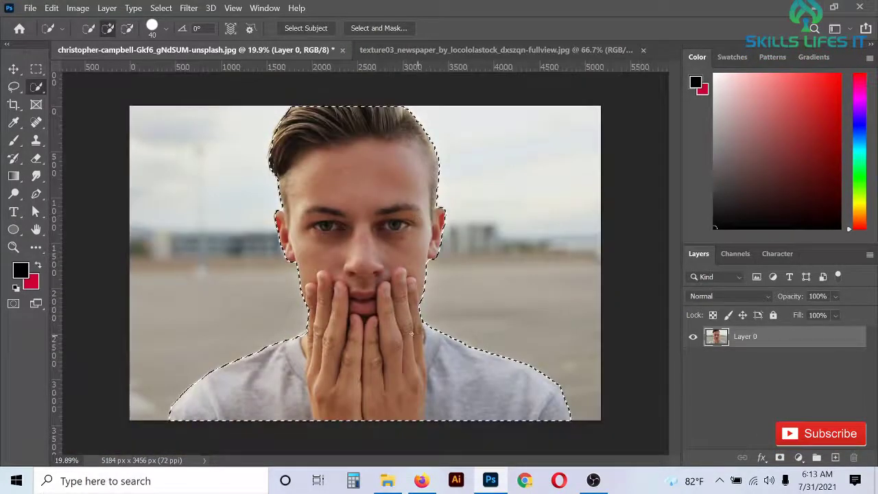
- Open Select and Mask and refine the hair edge along the image's left side with a size 30 Refine Edge brush
scroll(429, 380, "up", 2)
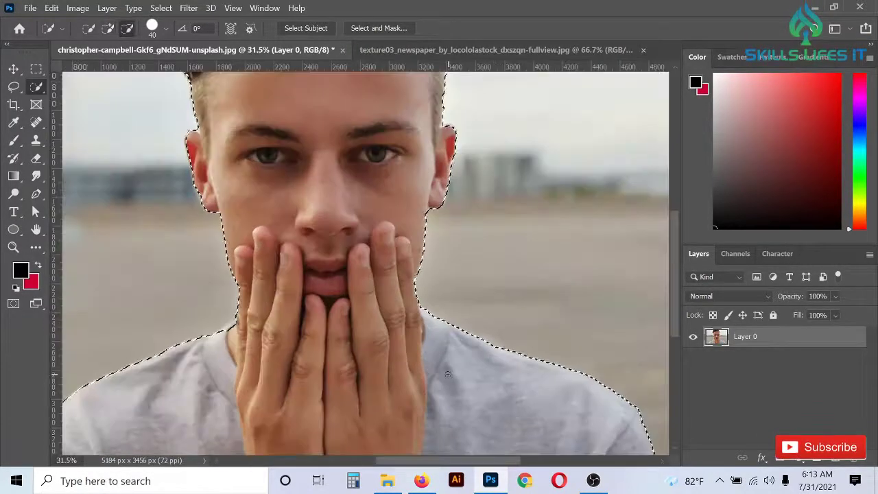
scroll(361, 297, "down", 2)
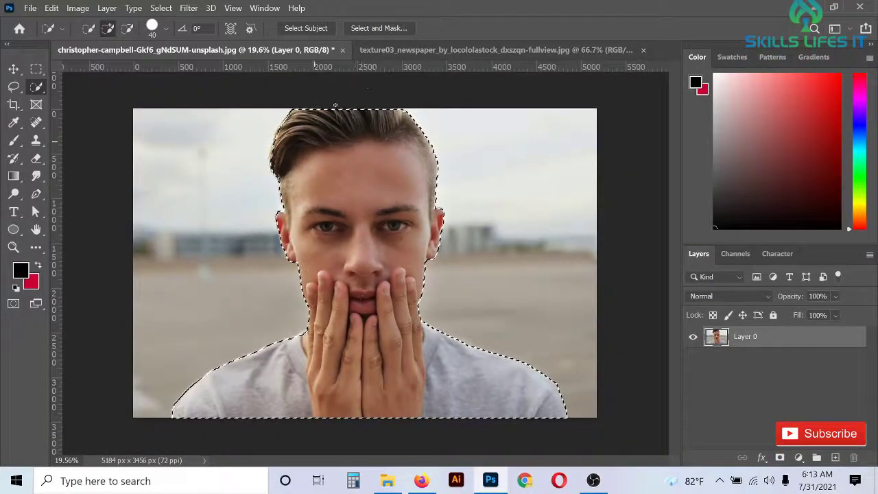
left_click(374, 32)
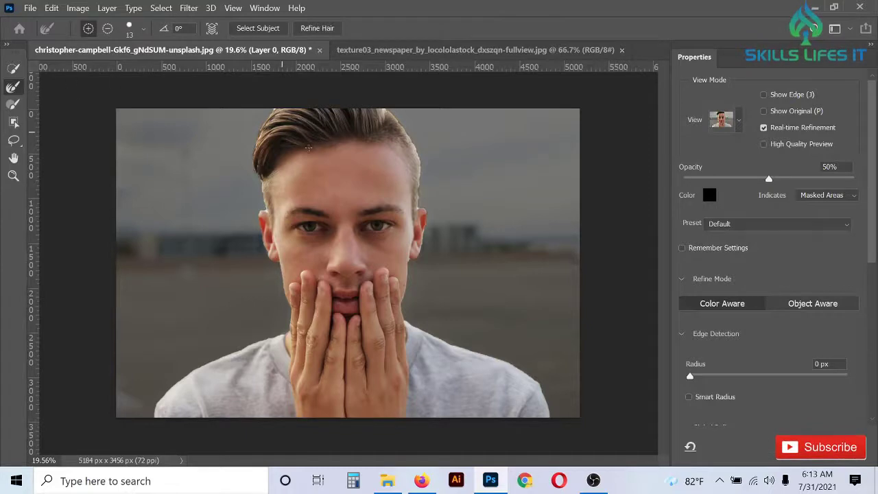
scroll(308, 147, "up", 3)
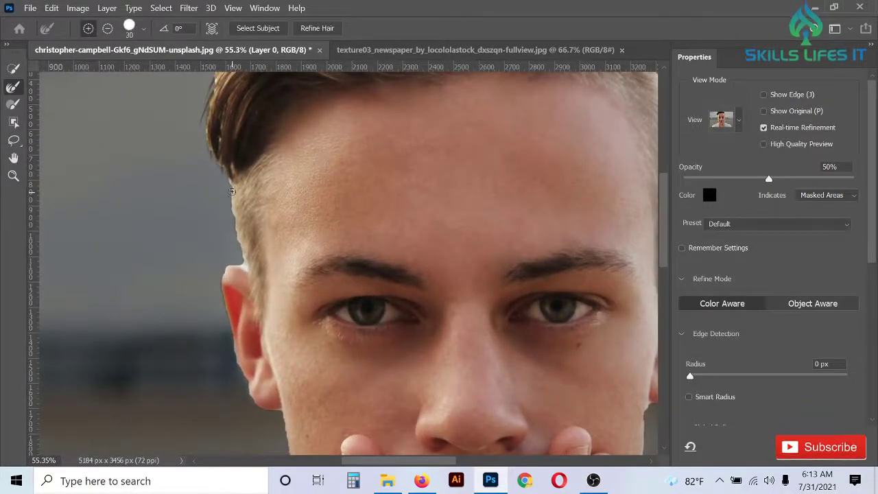
left_click_drag(233, 224, 243, 244)
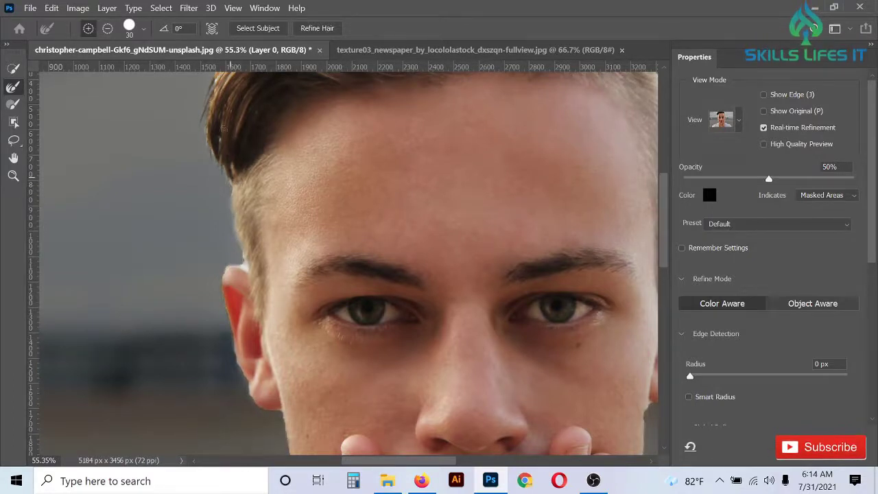
scroll(280, 201, "up", 3)
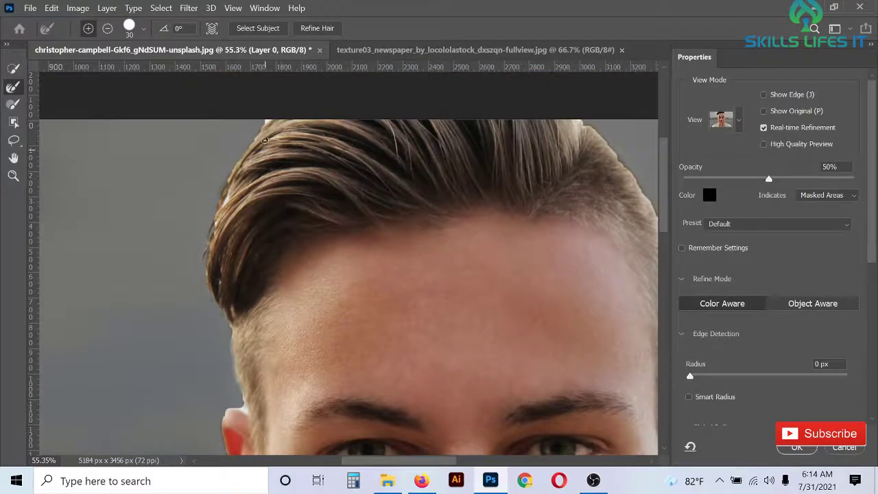
left_click_drag(265, 125, 248, 156)
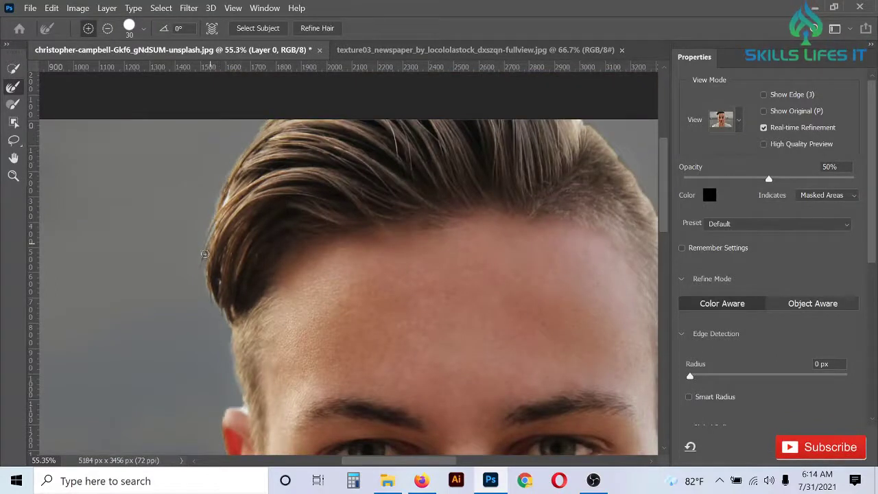
left_click_drag(217, 272, 204, 261)
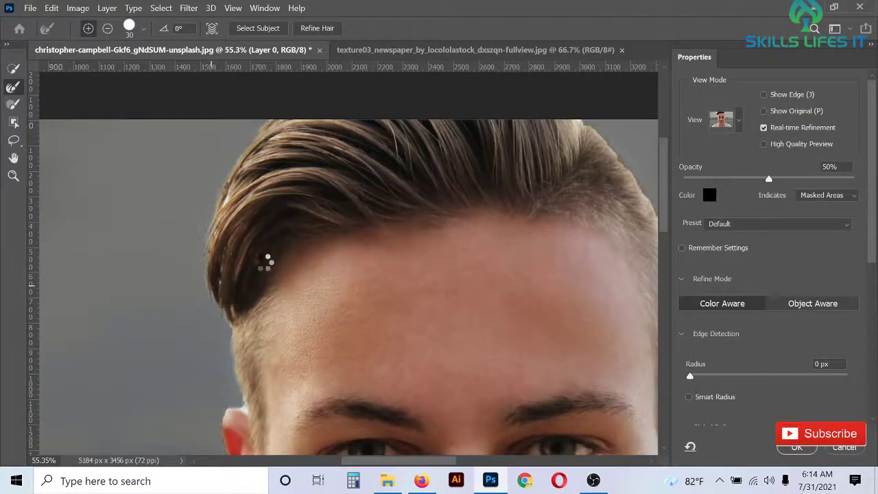
- Refine the hair edge on the image's right side from the top of the head down to the ear
left_click_drag(583, 128, 626, 164)
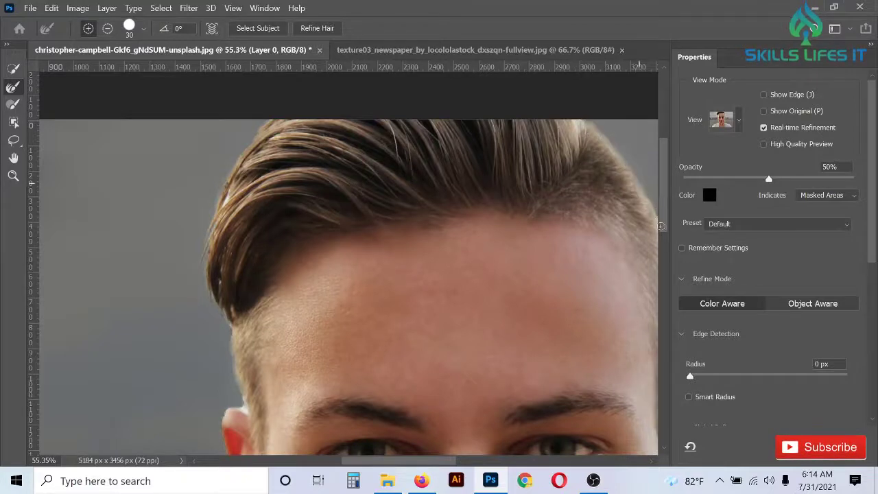
scroll(314, 186, "down", 2)
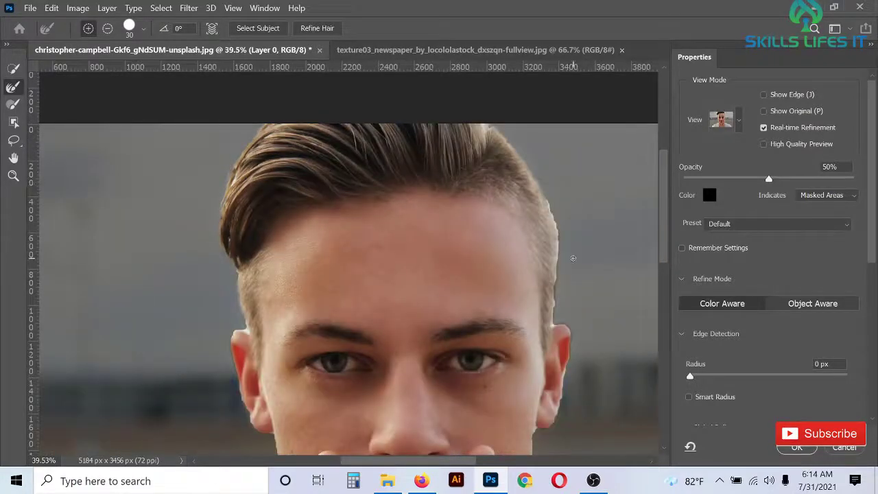
scroll(573, 258, "up", 2)
left_click_drag(525, 169, 541, 213)
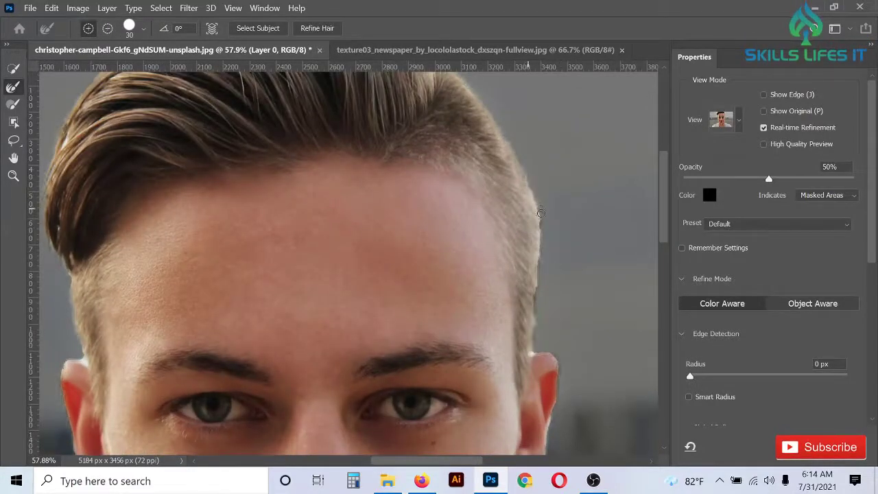
mouse_move(529, 350)
left_mouse_down()
mouse_move(535, 274)
mouse_move(536, 337)
left_mouse_up()
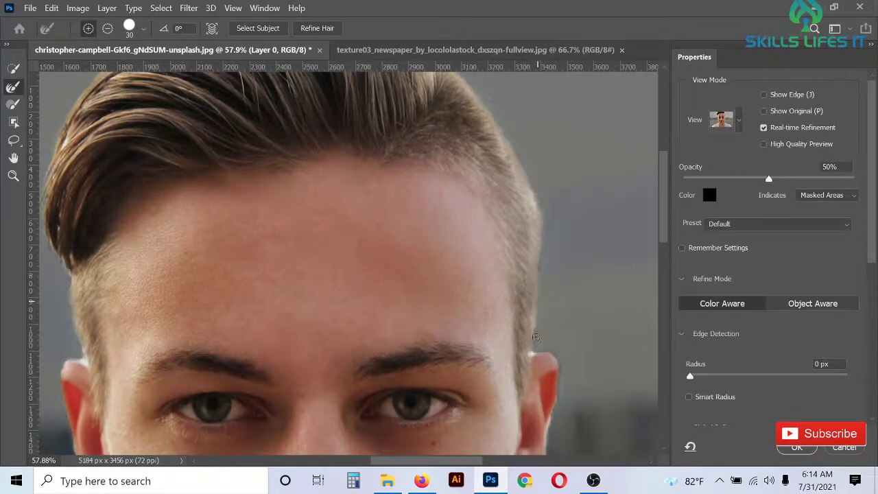
- Refine the selection edge around the ears and along the jaw on both sides of the face
scroll(538, 312, "down", 3)
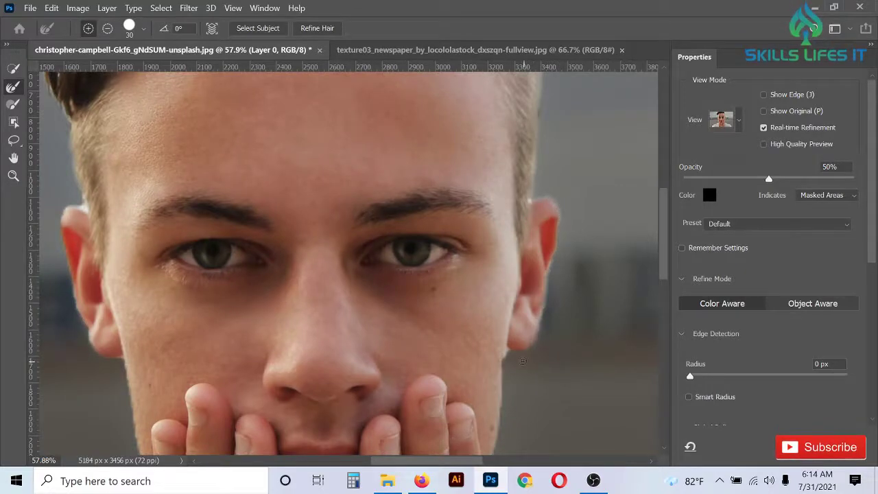
scroll(503, 334, "down", 3)
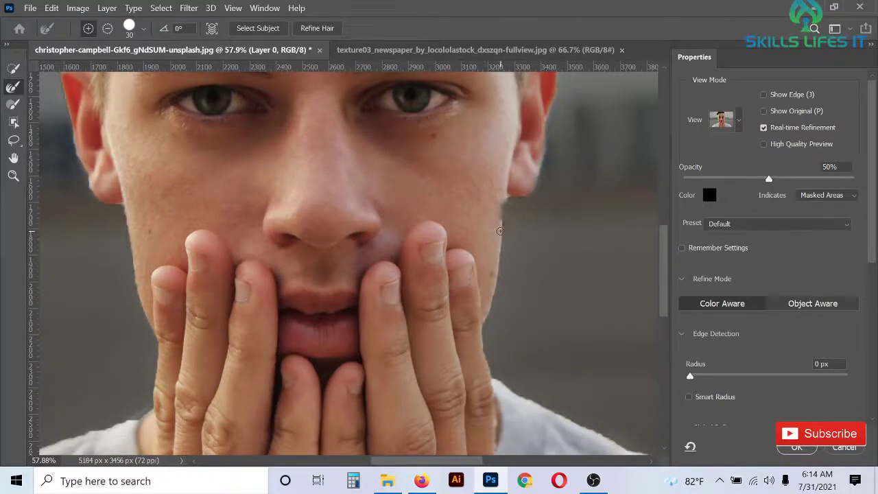
scroll(342, 223, "down", 1)
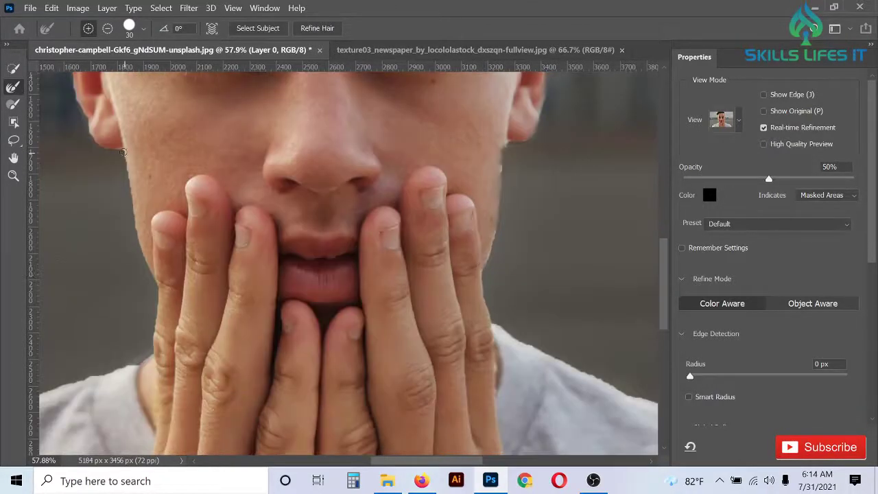
- Enlarge the Refine Edge brush to 40 and refine the shirt edges along both shoulders
scroll(309, 195, "down", 10)
scroll(515, 381, "up", 10)
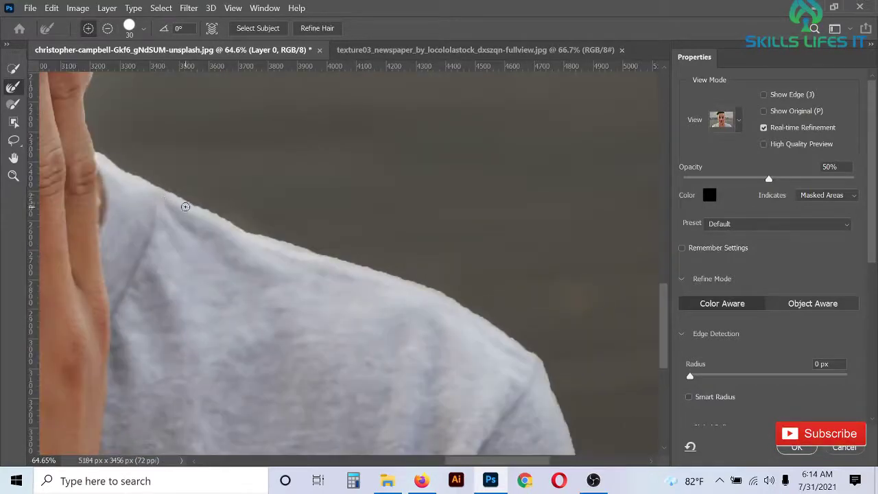
key("bracketright")
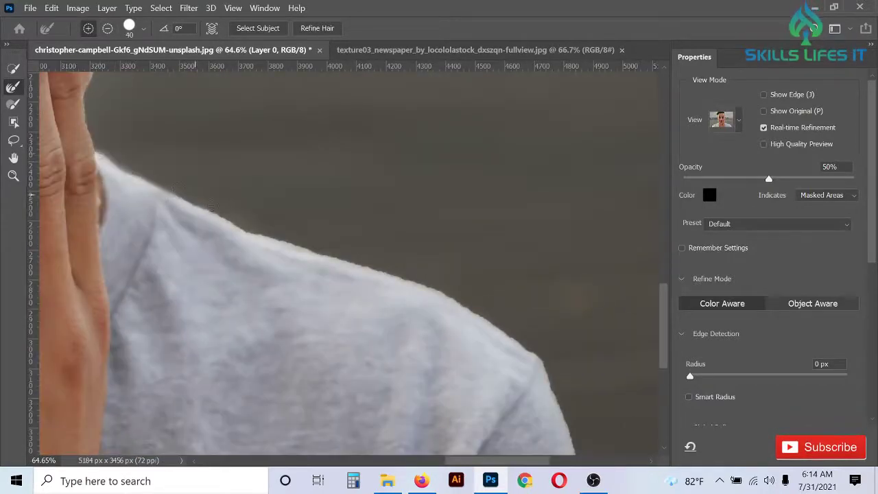
scroll(569, 402, "down", 10)
scroll(213, 357, "up", 8)
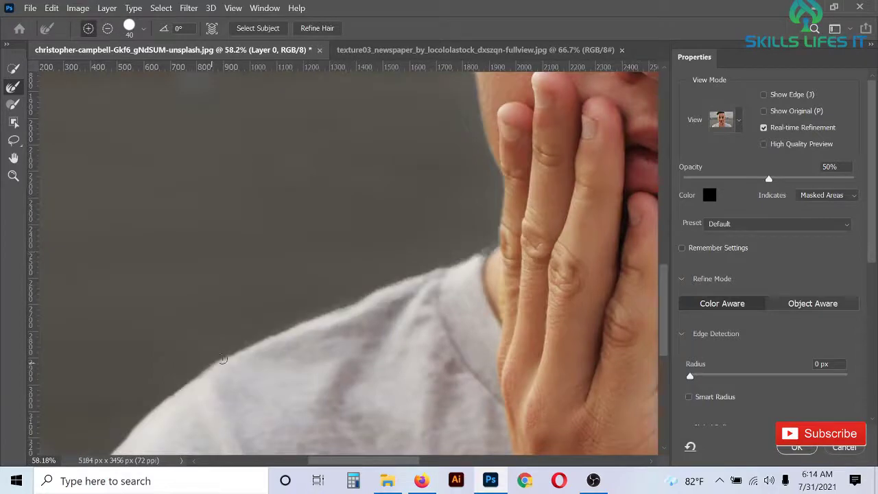
- Output the refined selection as a new layer with a layer mask
scroll(223, 359, "down", 6)
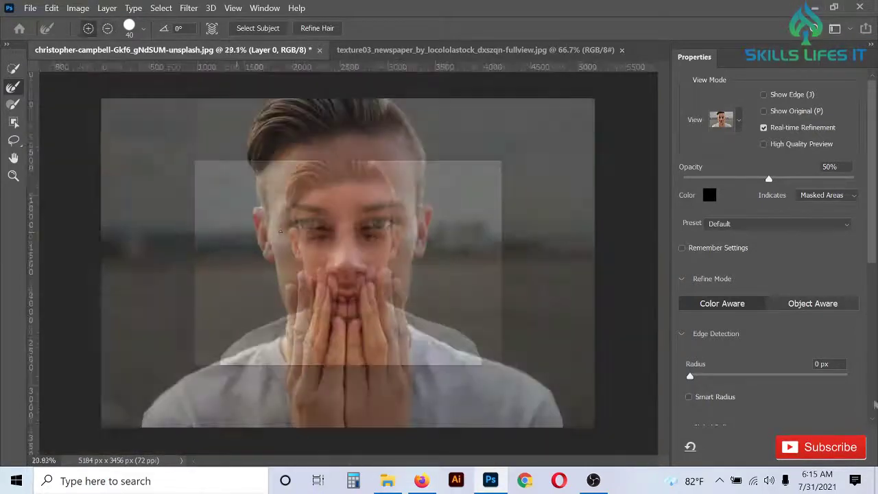
scroll(280, 231, "down", 4)
scroll(798, 359, "down", 3)
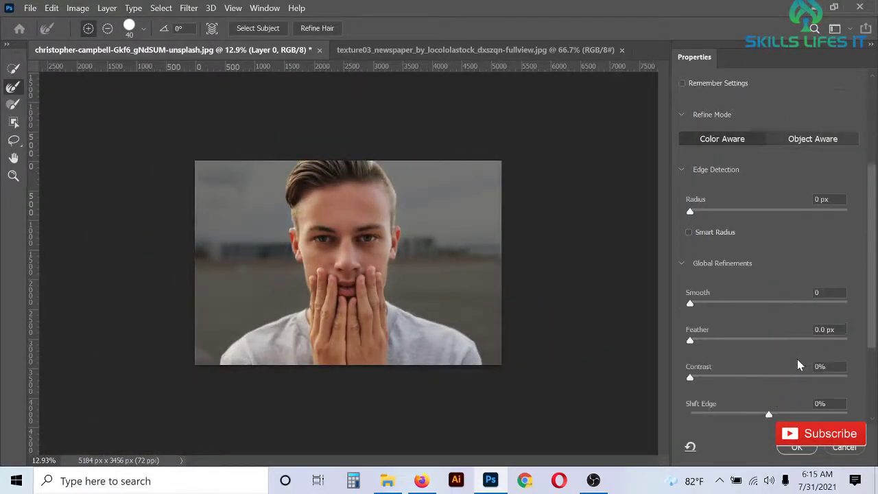
scroll(797, 366, "down", 4)
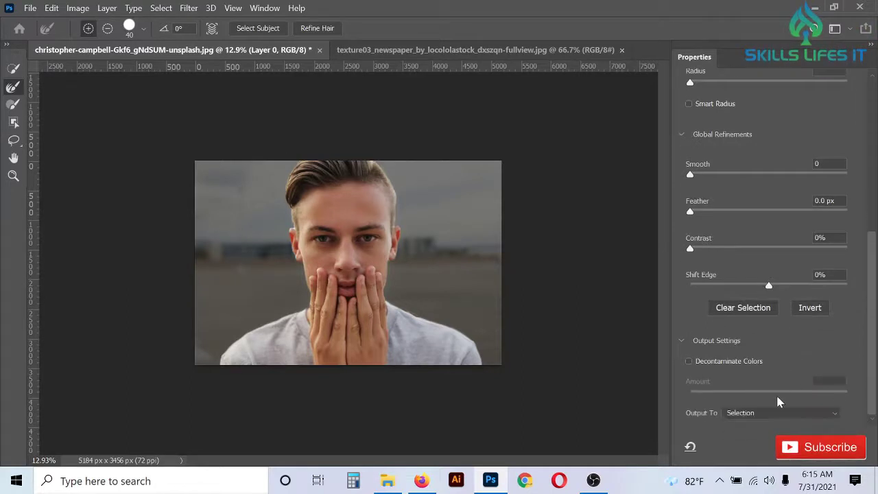
left_click(771, 413)
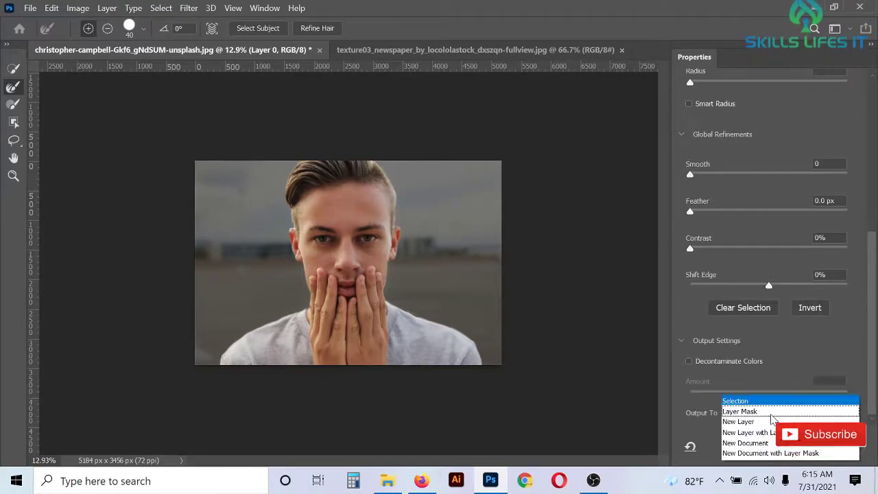
left_click(733, 434)
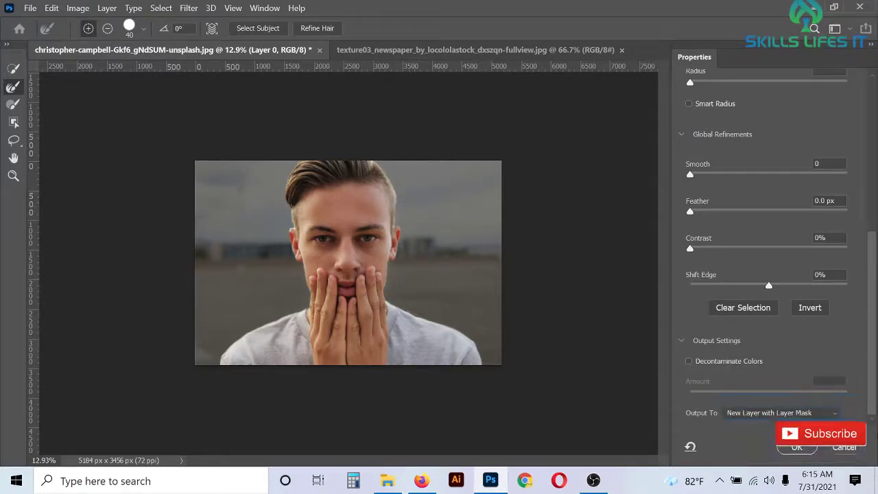
left_click(801, 458)
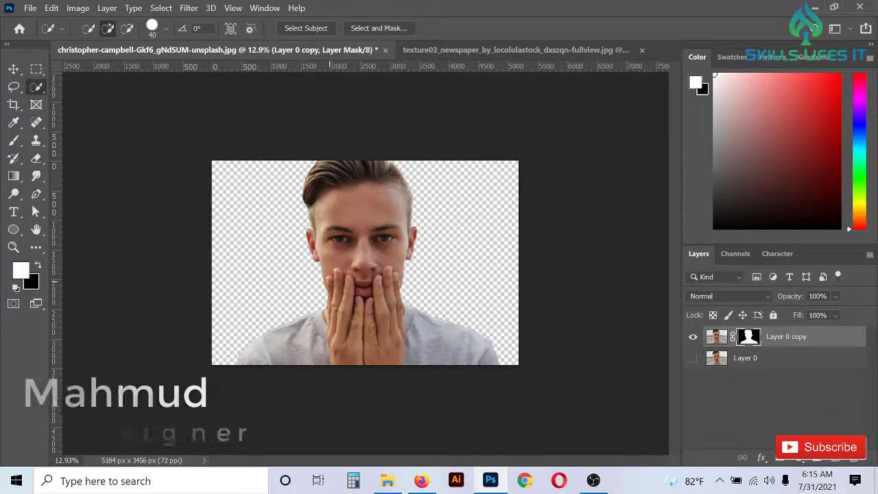
- Add a white Solid Color fill layer and place it beneath the masked portrait cutout as a background
key("ctrl+0")
key("v")
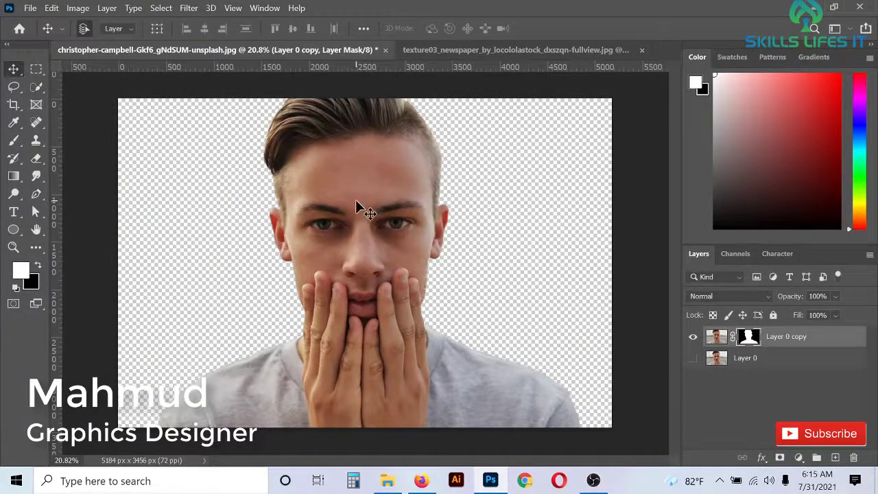
scroll(356, 201, "down", 4)
scroll(410, 256, "up", 3)
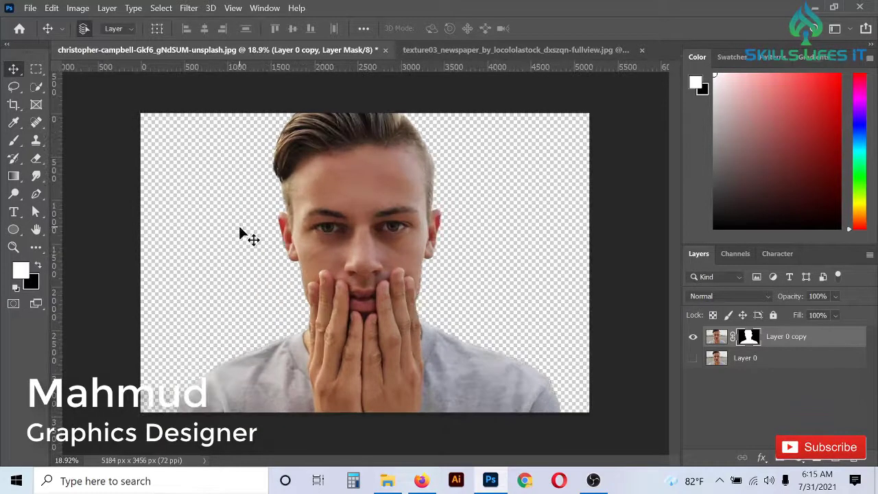
scroll(243, 235, "down", 2)
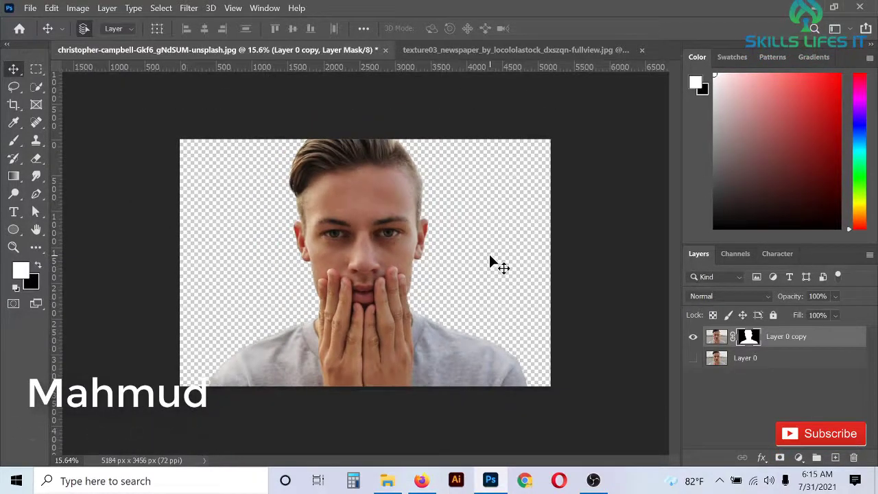
left_click(799, 458)
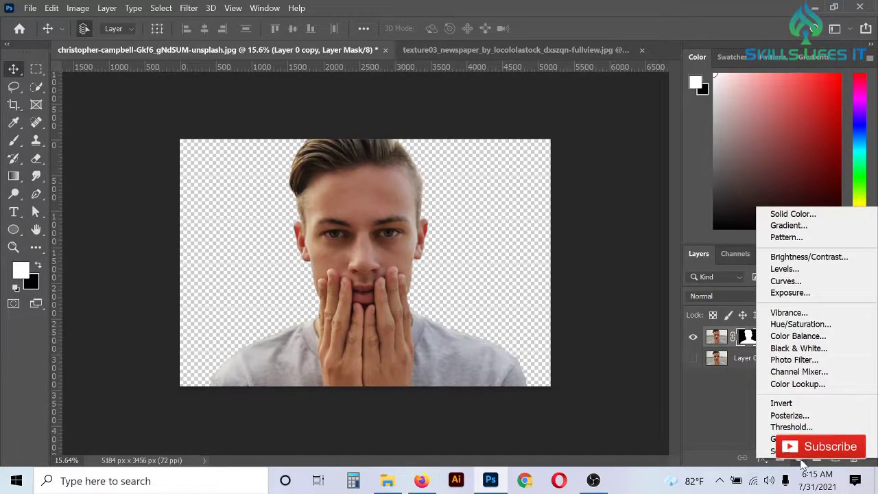
left_click(808, 217)
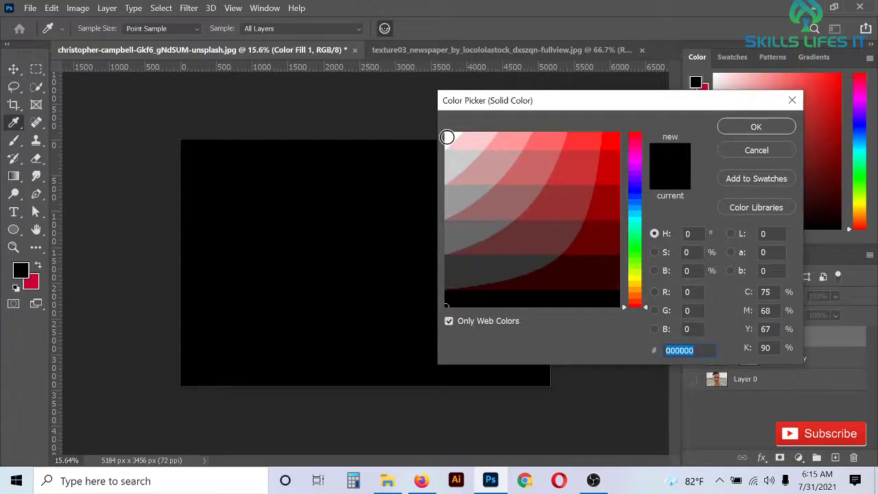
left_click(447, 137)
left_click(765, 125)
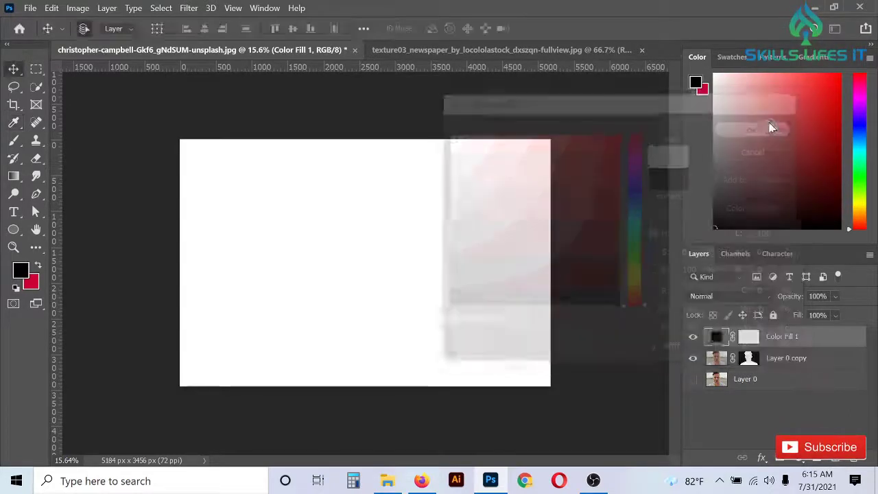
left_click_drag(798, 343, 698, 379)
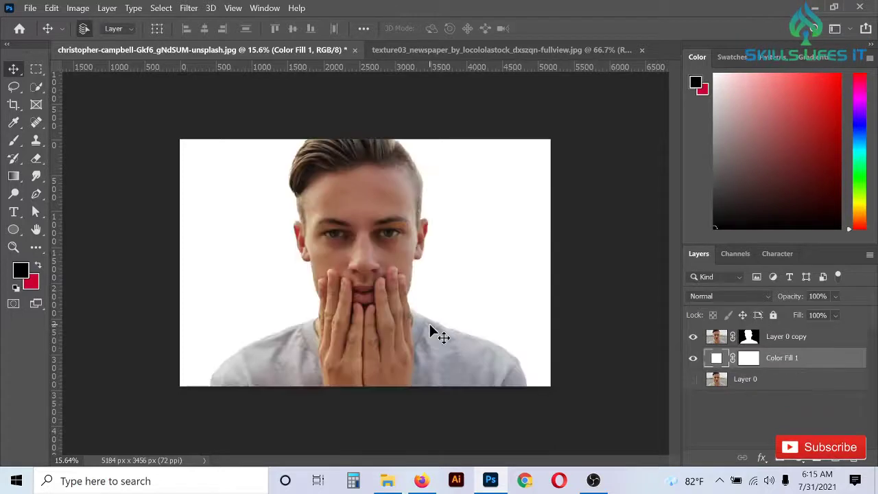
- Copy the newspaper texture into the portrait document and place it beside the man's face, above the white fill layer
scroll(362, 291, "down", 2)
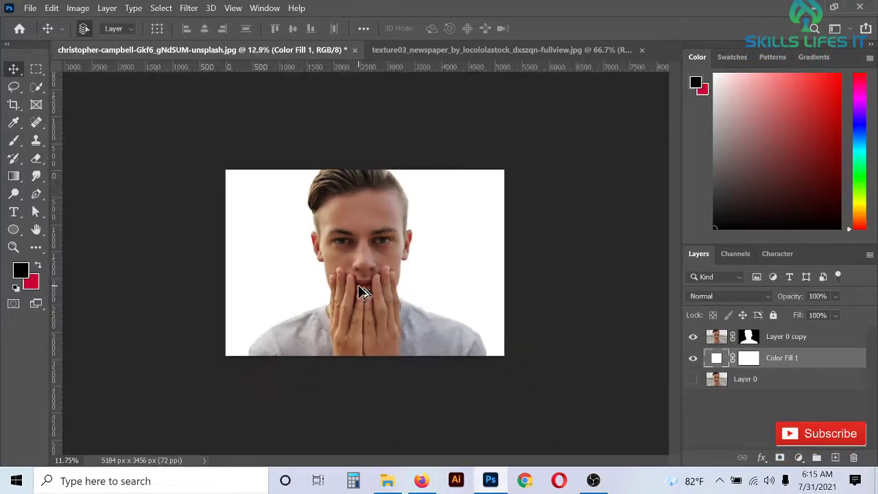
scroll(361, 291, "up", 2)
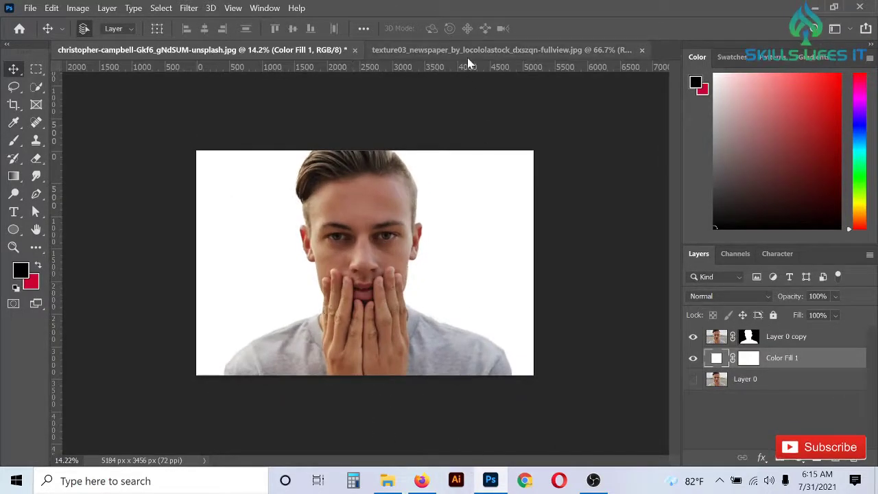
left_click(433, 49)
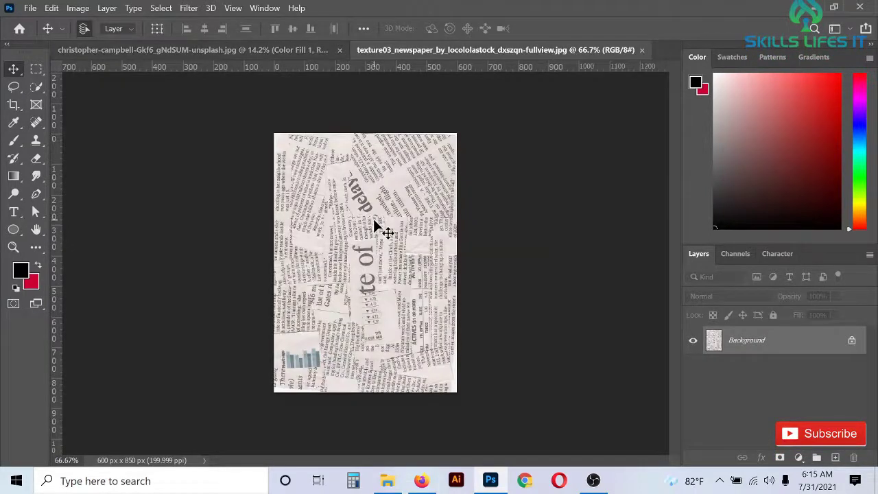
left_click_drag(379, 228, 208, 48)
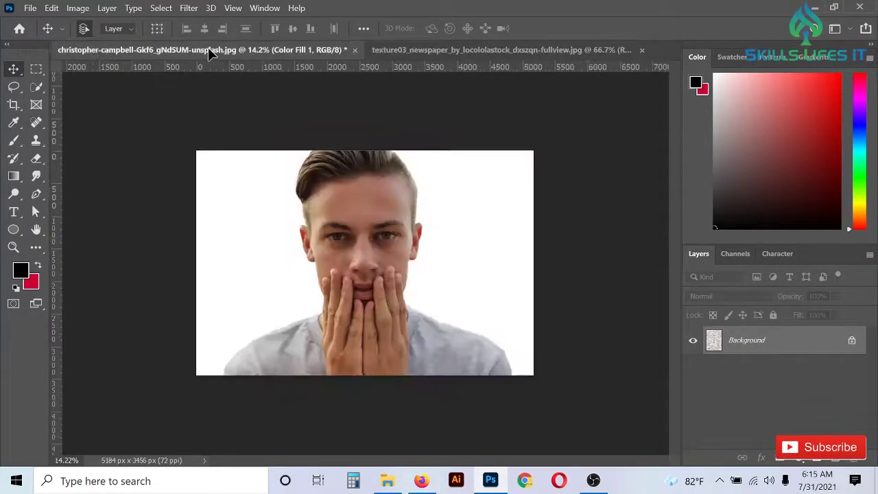
left_click_drag(312, 255, 232, 270)
scroll(300, 272, "up", 2)
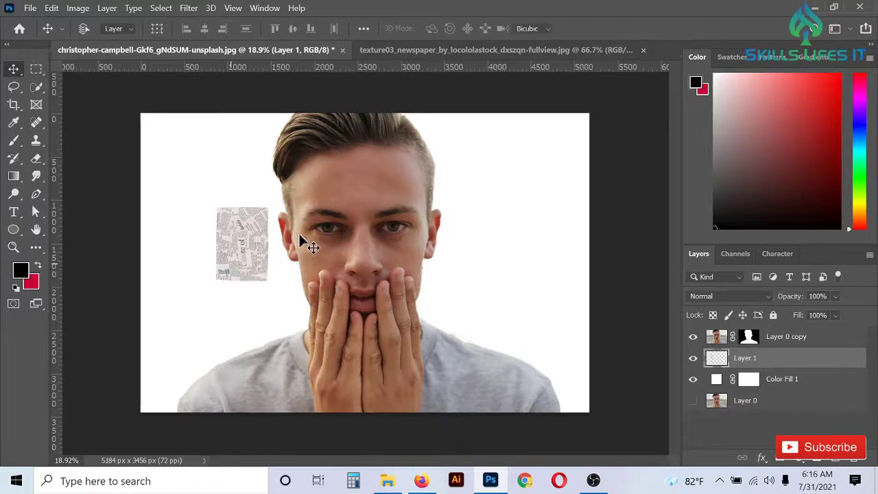
- Rotate the newspaper layer 90°, scale it to about 706% and centre it so it covers the whole canvas
key("ctrl+t")
scroll(290, 317, "down", 3)
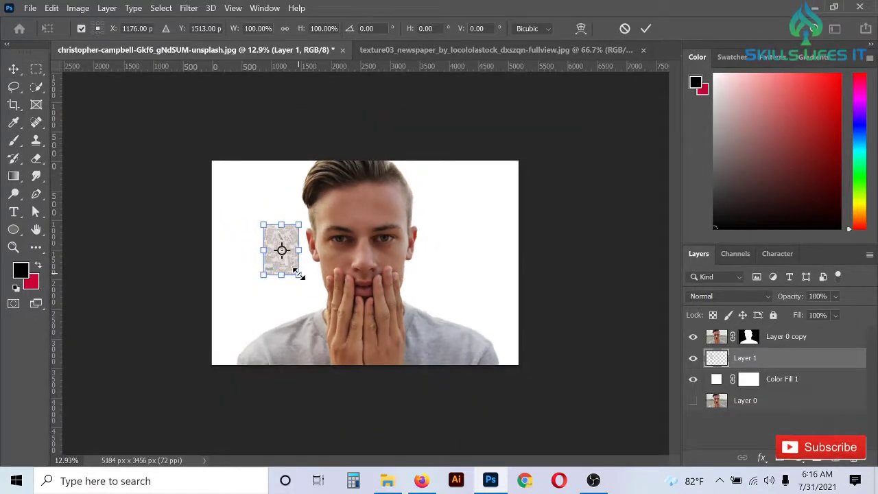
left_click_drag(300, 274, 382, 343)
left_click_drag(378, 133, 428, 372)
left_click_drag(309, 308, 348, 294)
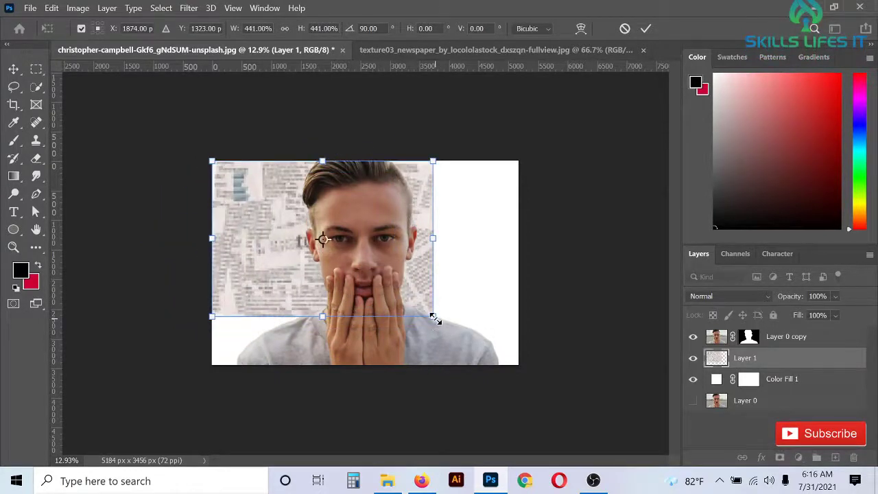
left_click_drag(435, 320, 481, 363)
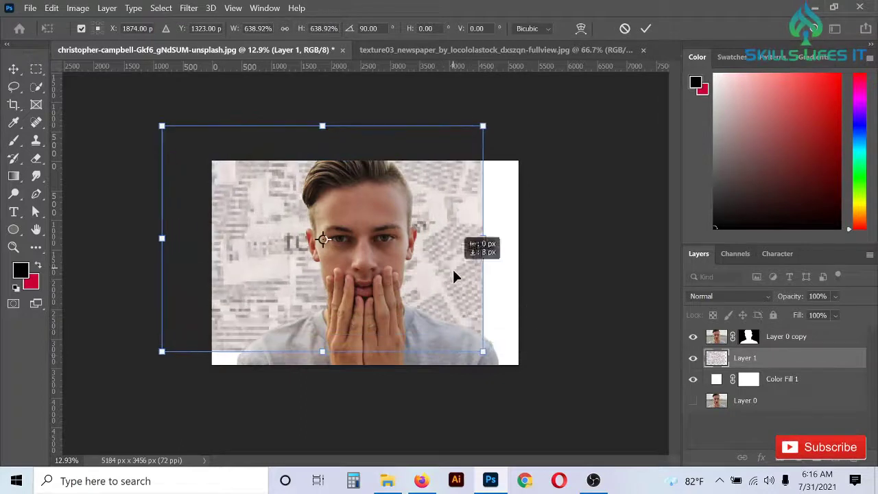
left_click_drag(452, 268, 492, 289)
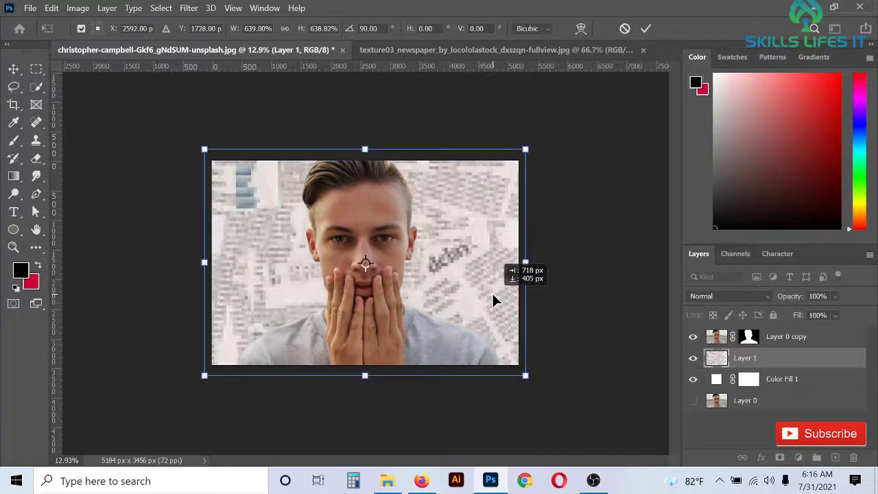
left_click_drag(526, 262, 543, 263)
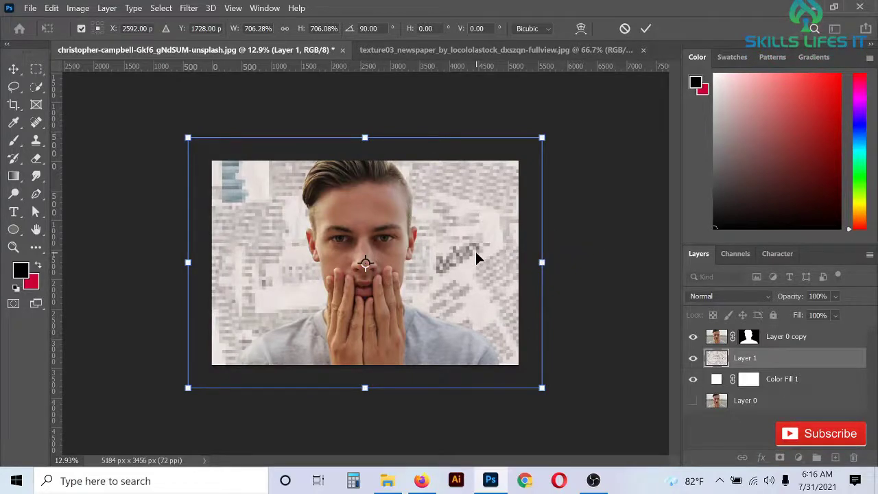
key("Return")
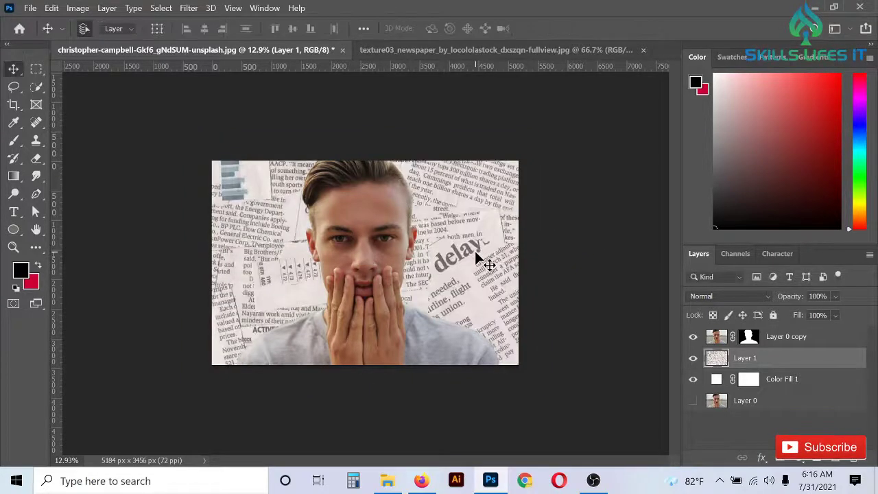
- Lower the newspaper layer's opacity to 66%
scroll(480, 259, "up", 2)
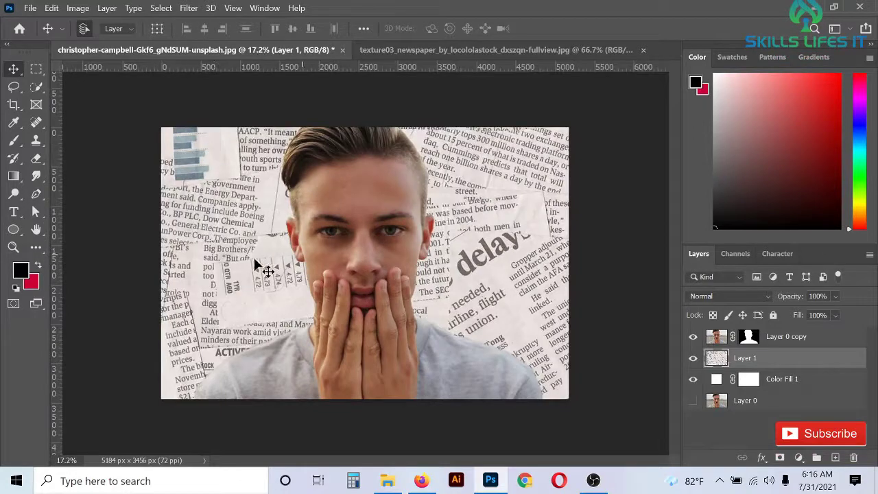
scroll(572, 301, "up", 1)
scroll(176, 258, "down", 2)
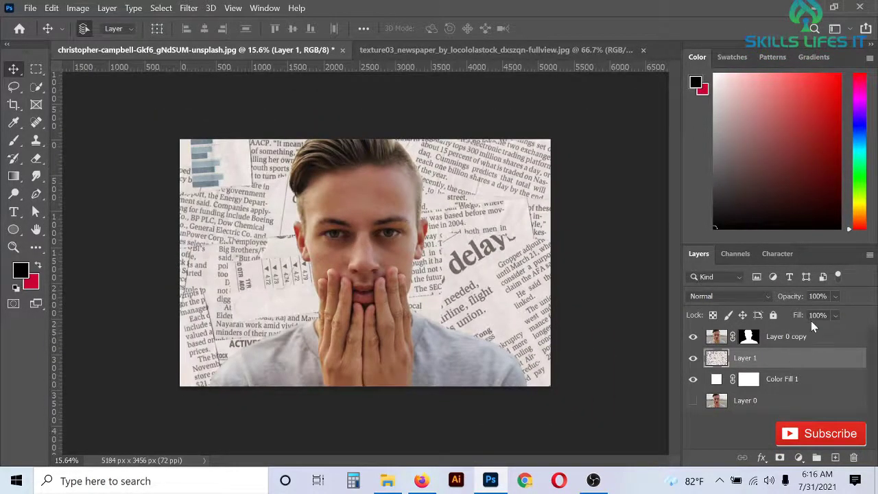
left_click(835, 296)
left_click(837, 313)
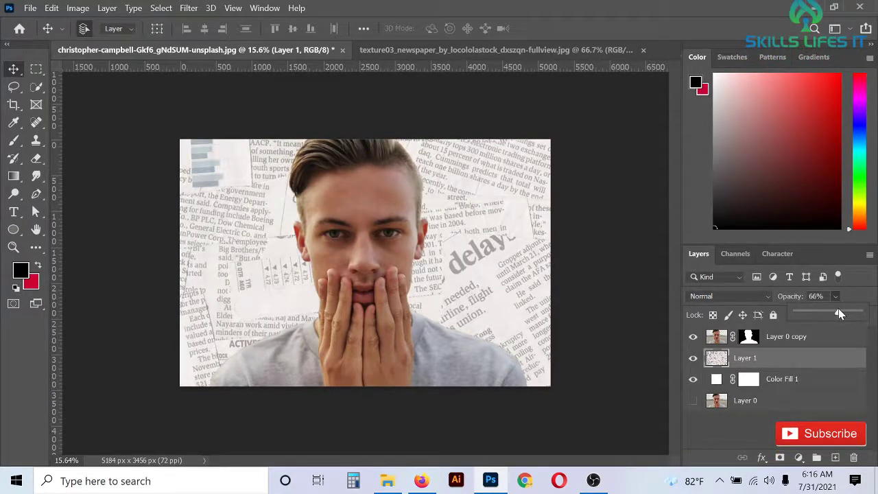
left_click(856, 279)
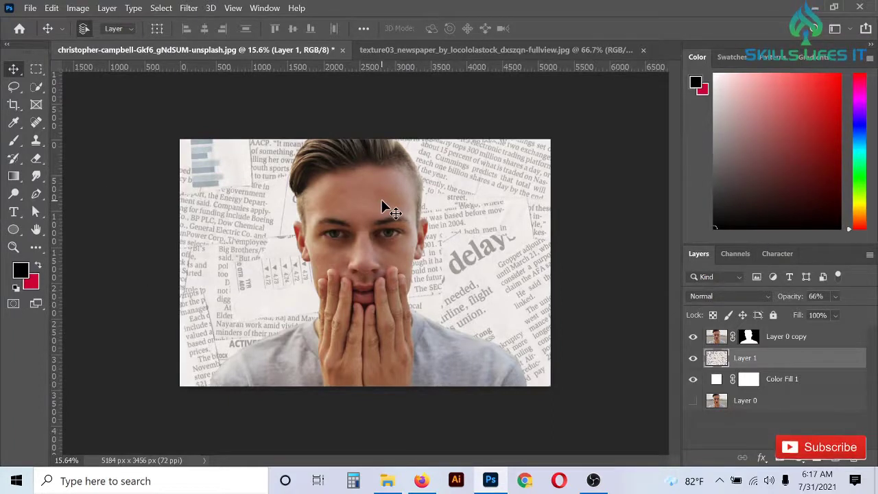
- Add a Black & White adjustment layer with the default preset above the portrait cutout
left_click(720, 340)
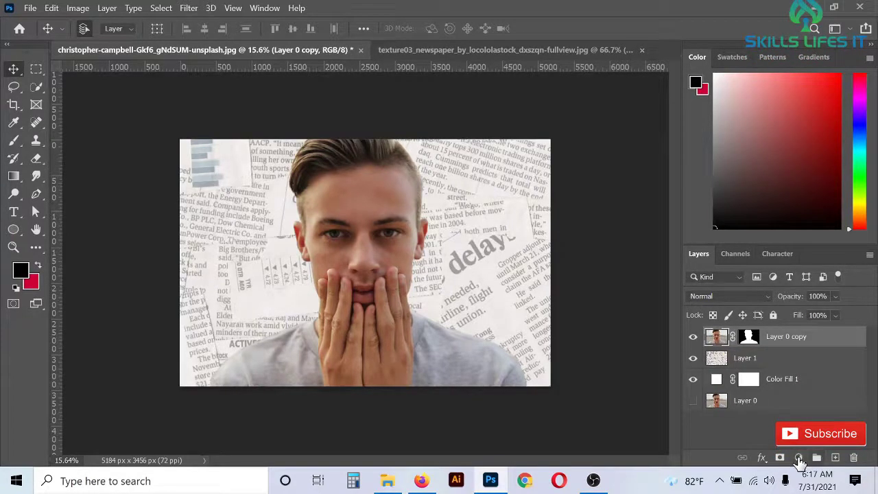
left_click(799, 459)
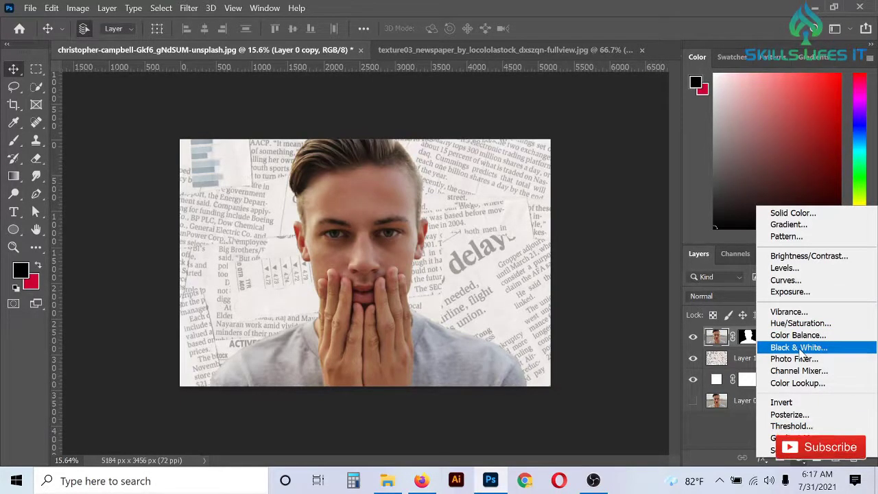
left_click(798, 348)
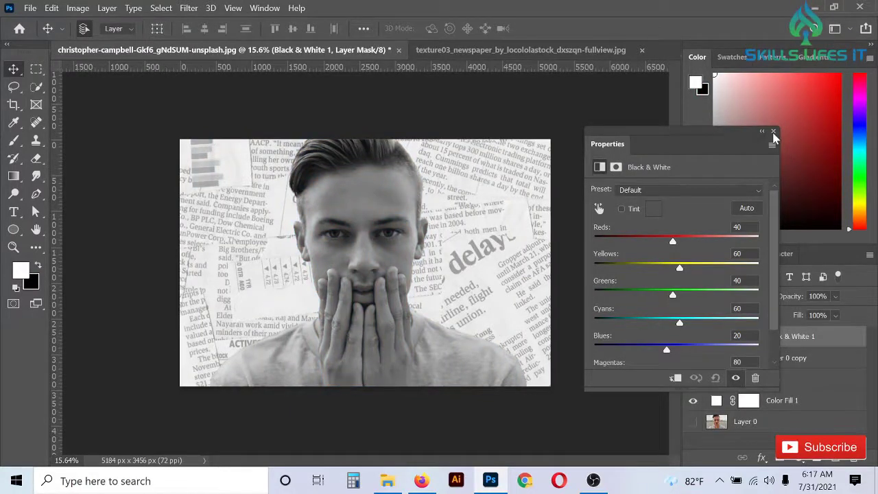
left_click(774, 131)
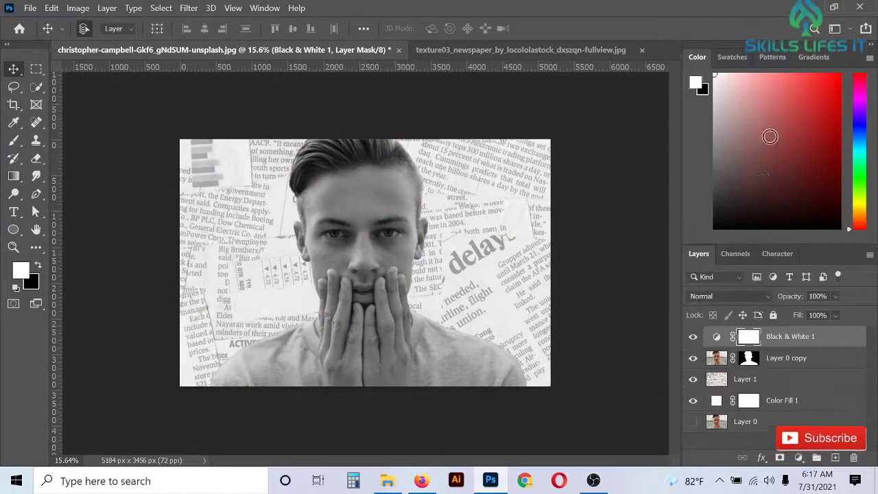
- Lower the Black & White adjustment layer's opacity to 67%
left_click(832, 299)
left_click_drag(859, 316, 842, 314)
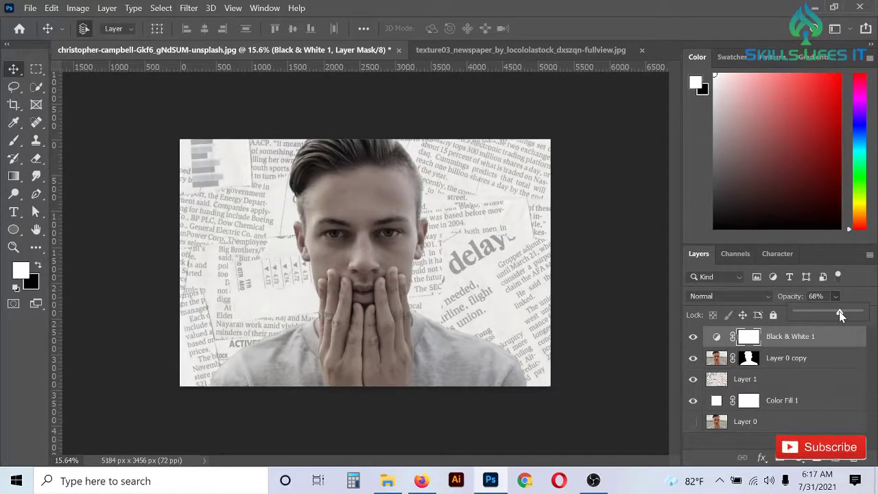
left_click(861, 278)
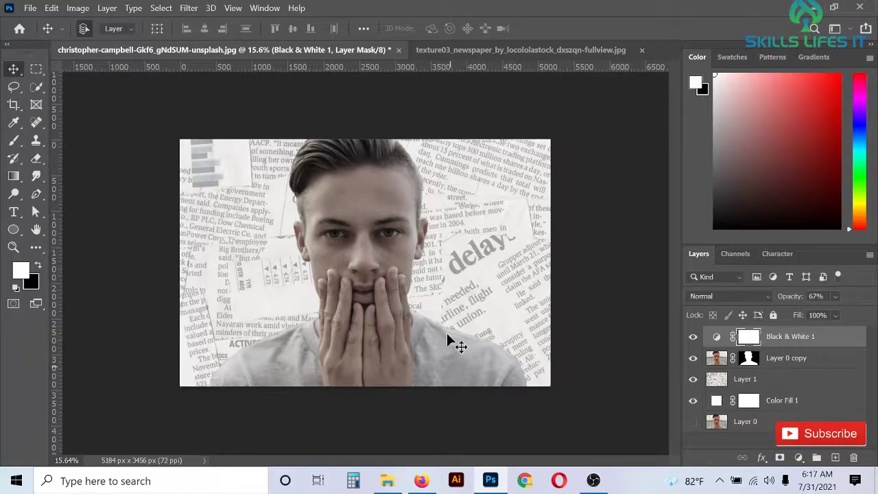
- Copy the newspaper texture from its own document into the portrait document as a new top layer over the man's face
left_click(466, 49)
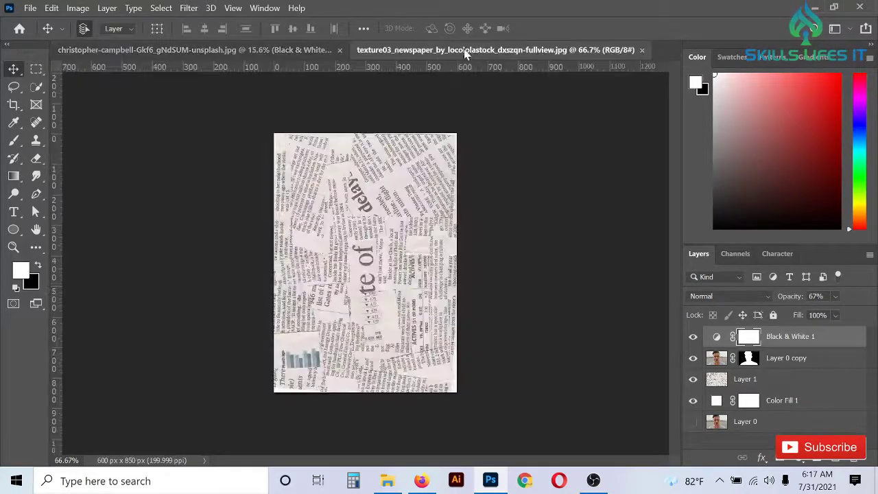
left_click_drag(382, 229, 276, 53)
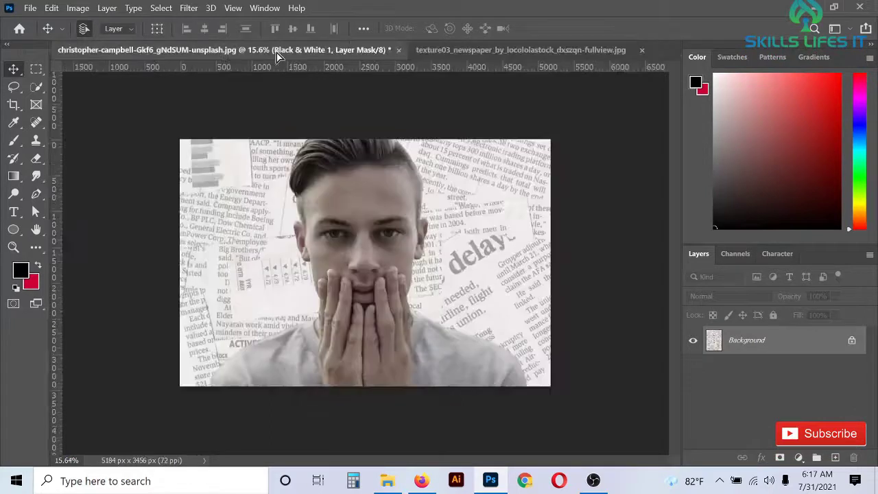
left_click_drag(325, 192, 336, 214)
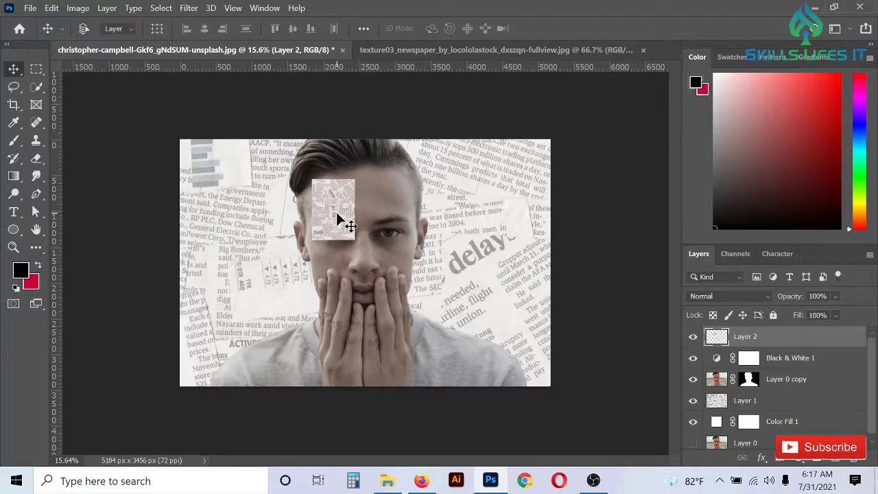
- Enlarge the new newspaper layer proportionally and shift it so it covers the man and nearly the whole canvas width
key("ctrl+t")
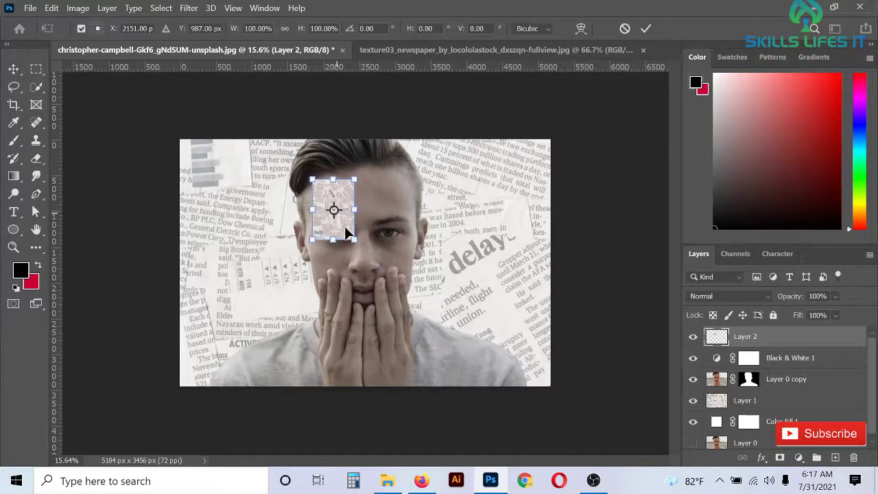
left_click_drag(355, 242, 421, 301)
left_click_drag(373, 255, 378, 276)
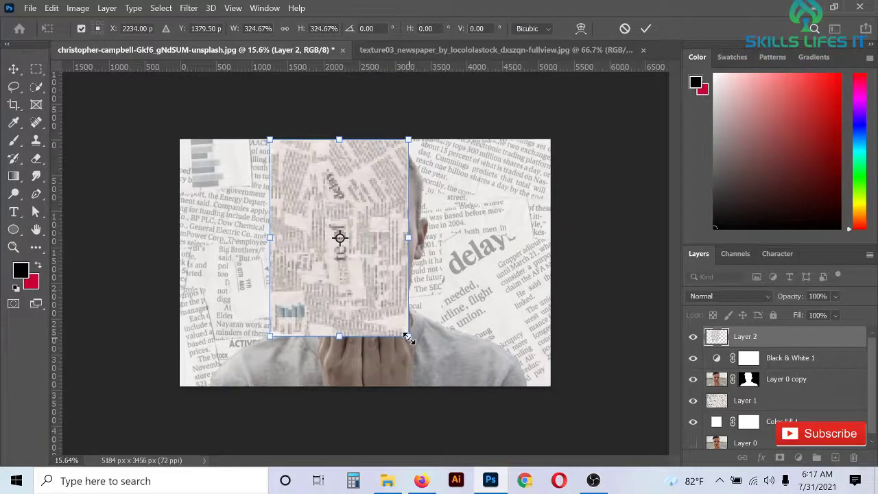
left_click_drag(407, 338, 447, 392)
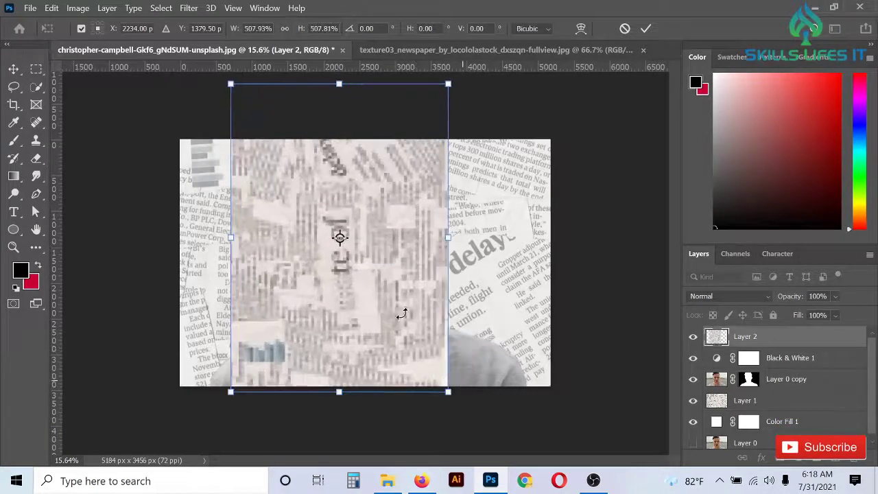
left_click_drag(400, 319, 357, 327)
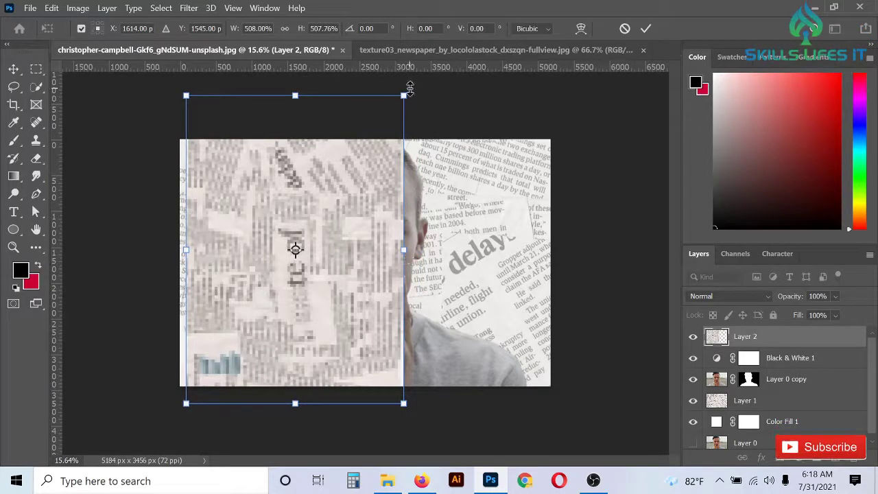
left_click_drag(394, 259, 479, 259)
left_click_drag(420, 286, 460, 287)
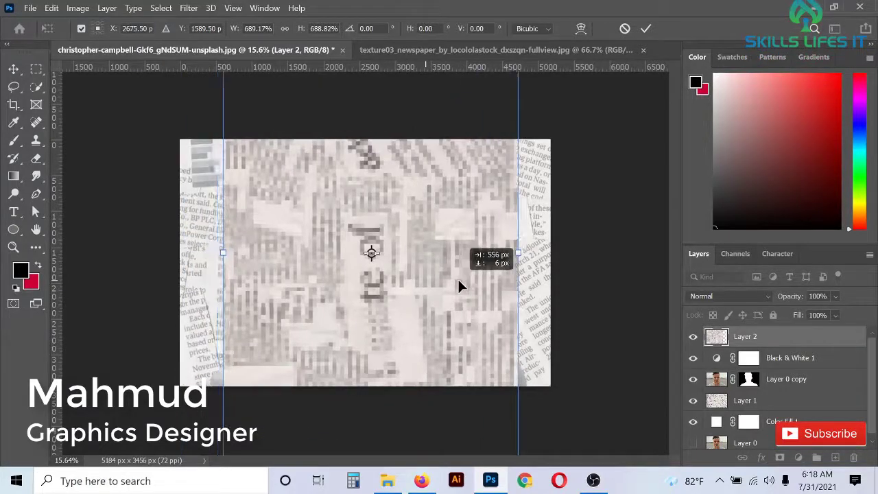
left_click_drag(518, 253, 538, 253)
key("Return")
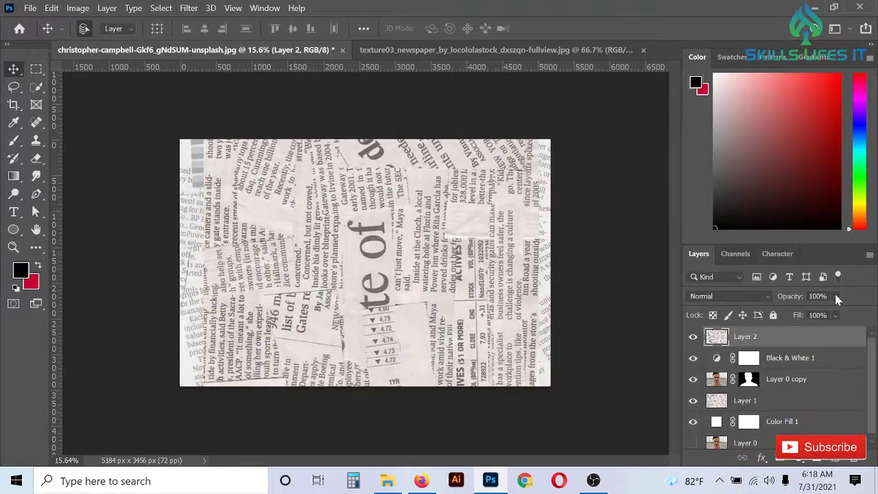
- Lower the top newspaper layer's opacity to 36% and reposition its text over the man
left_click_drag(841, 312, 835, 312)
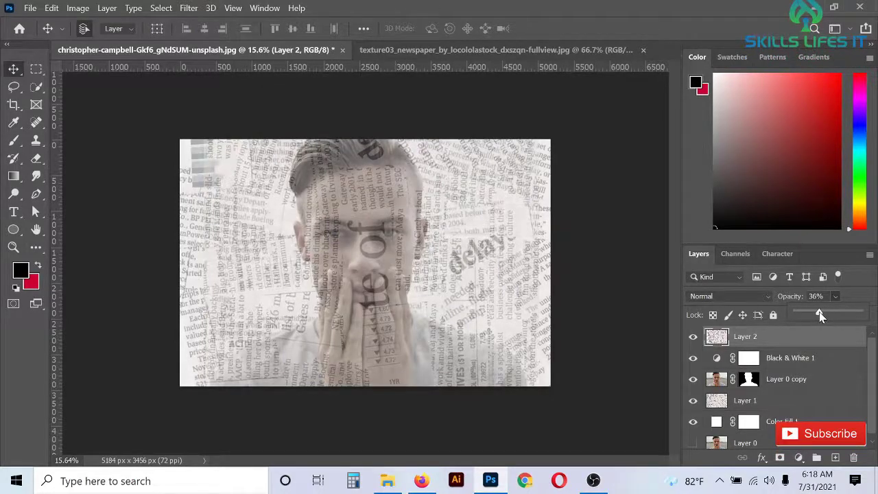
left_click_drag(447, 314, 508, 319)
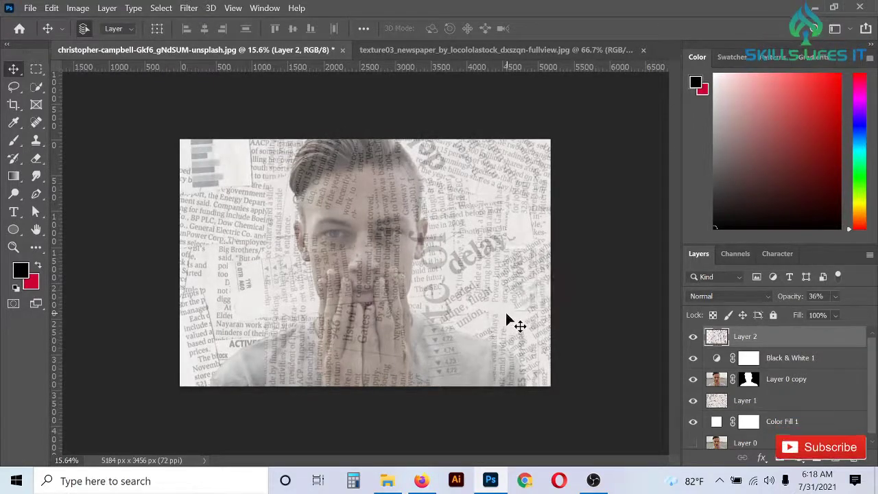
scroll(422, 318, "up", 3)
scroll(422, 318, "down", 3)
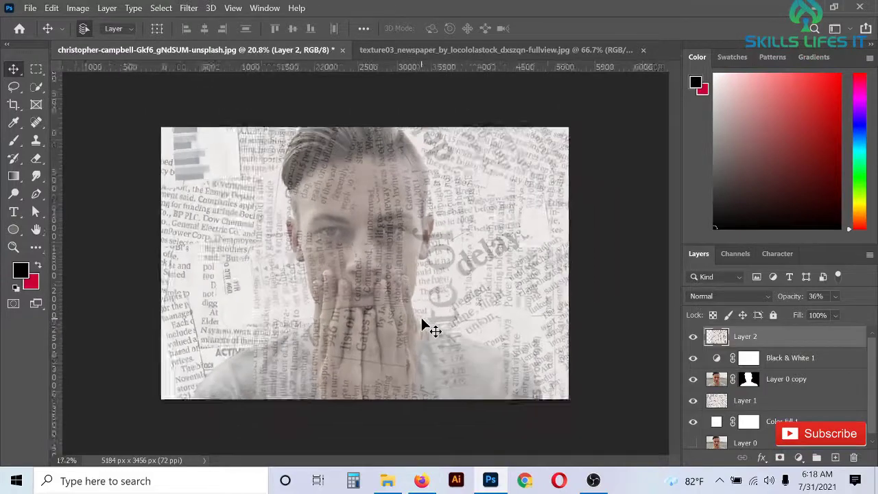
left_click_drag(449, 322, 406, 333)
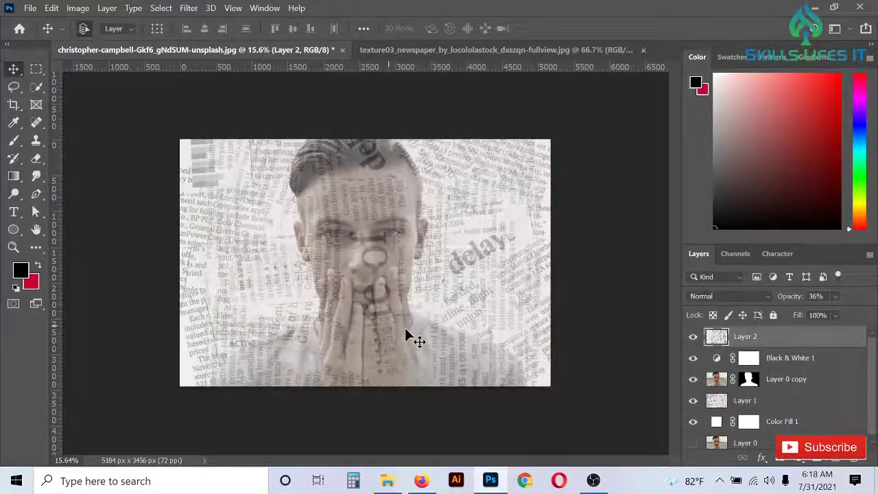
- Scale the top newspaper layer down to about 62% and place it over the man's face and the left part of the image
key("ctrl+t")
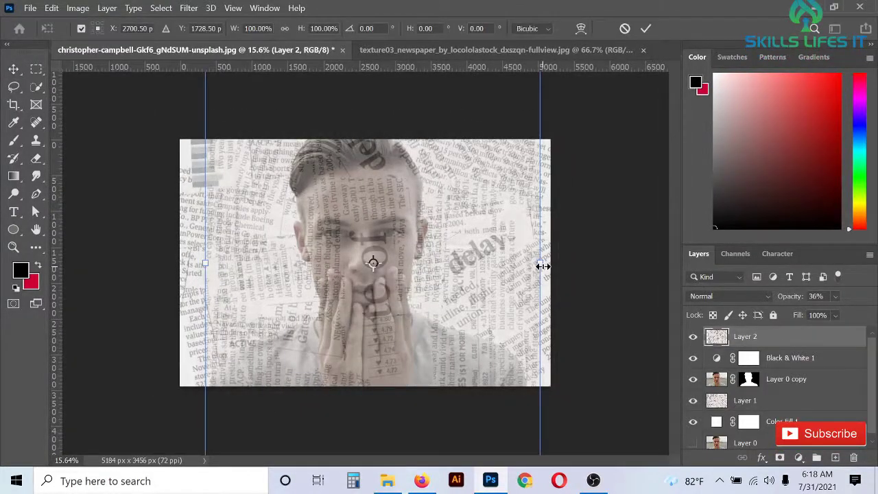
left_click_drag(542, 266, 373, 279)
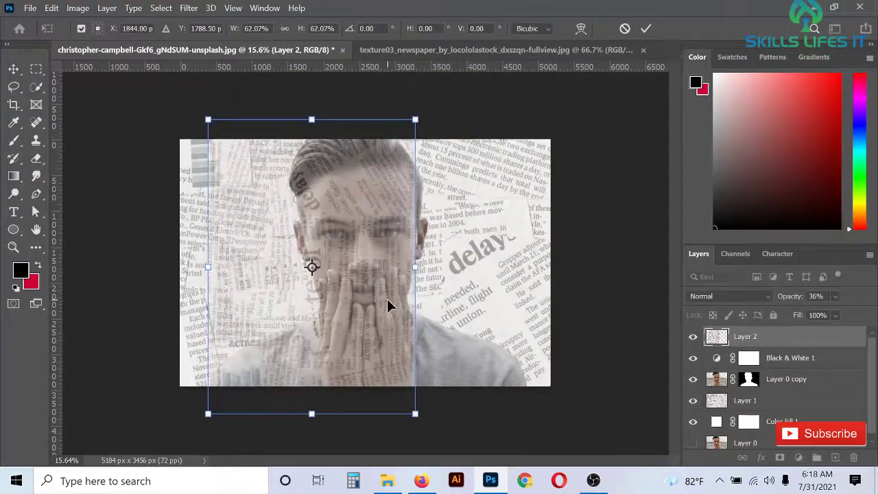
key("Return")
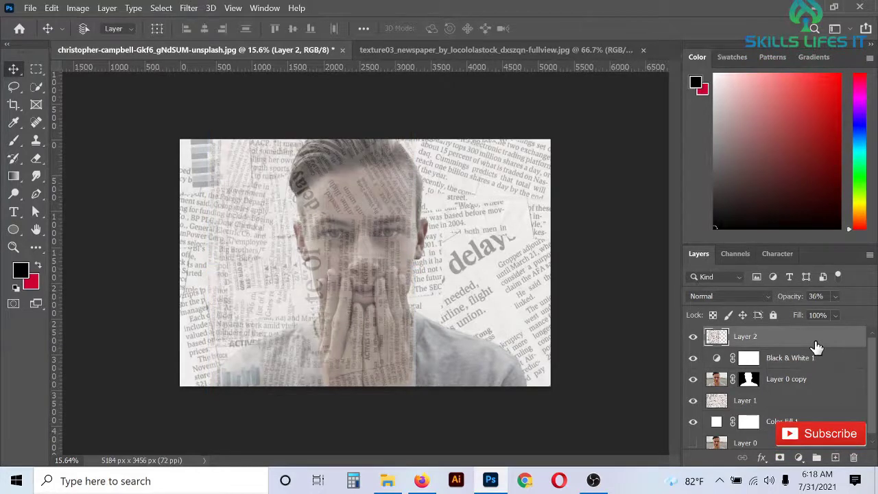
- Duplicate the top newspaper layer and move the copy over the uncovered right part of the image
key("ctrl+j")
left_click_drag(386, 291, 585, 288)
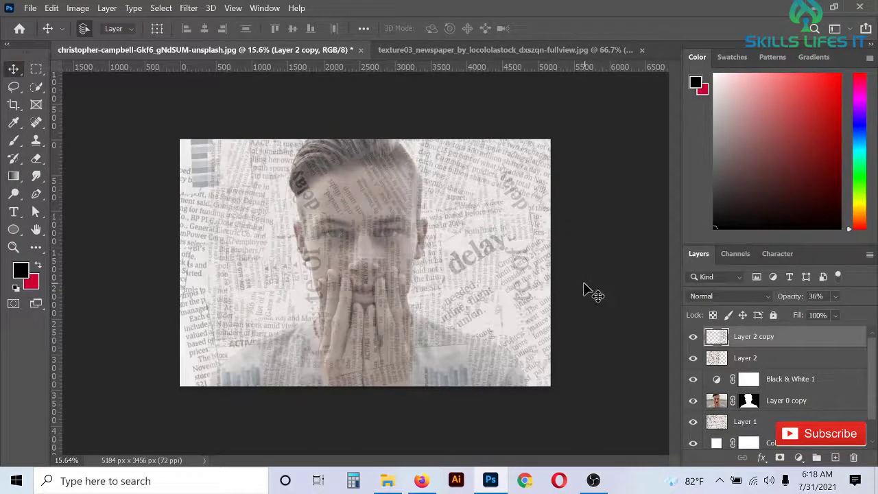
scroll(402, 342, "up", 1)
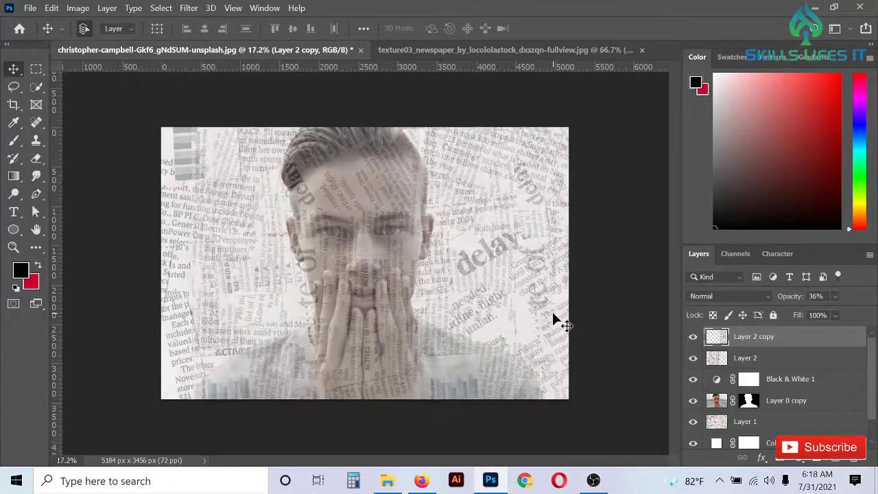
scroll(505, 323, "up", 1)
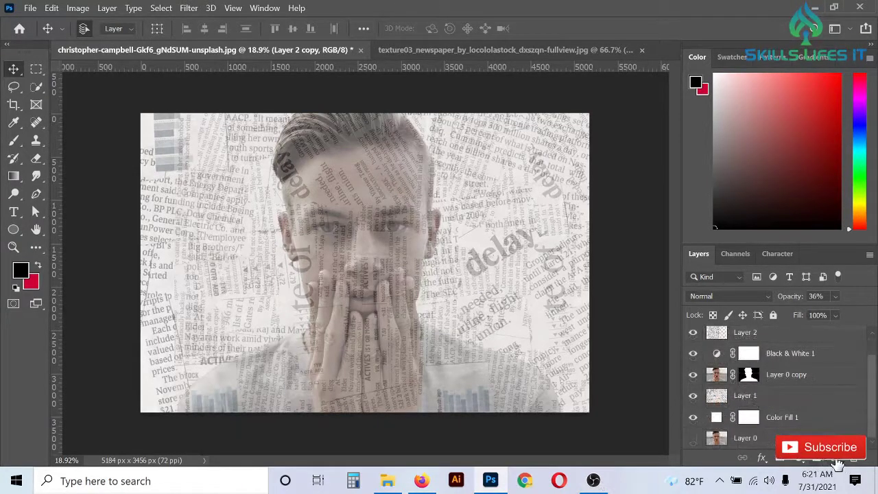
- Create an empty layer clipped to the duplicate newspaper layer, add a Gradient Map adjustment layer above it and open its gradient for editing
left_click(836, 459)
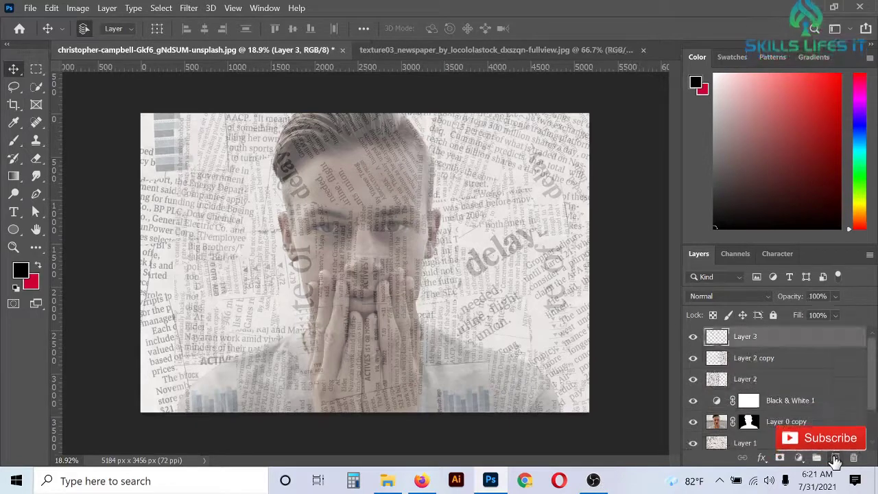
left_click(789, 347, "alt")
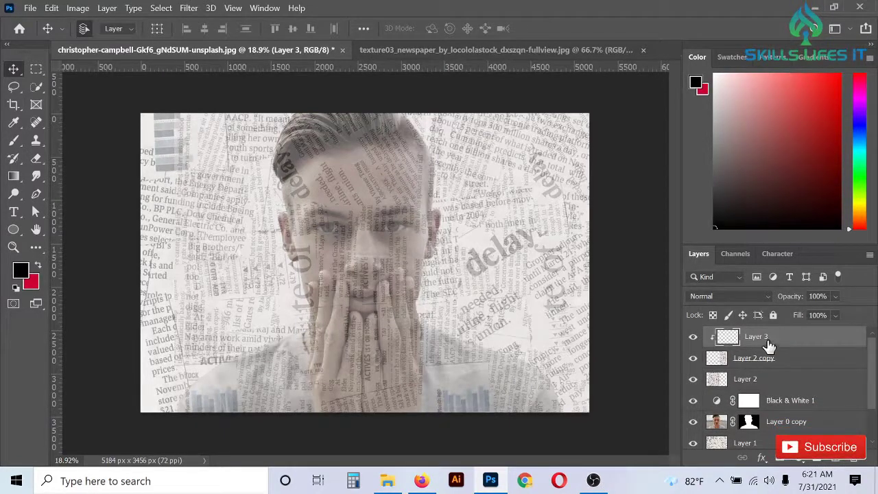
left_click(798, 458)
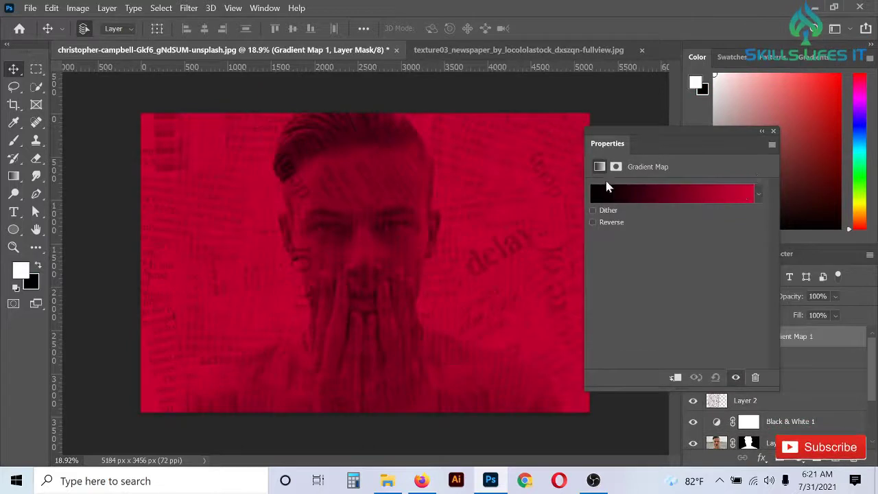
left_click(735, 195)
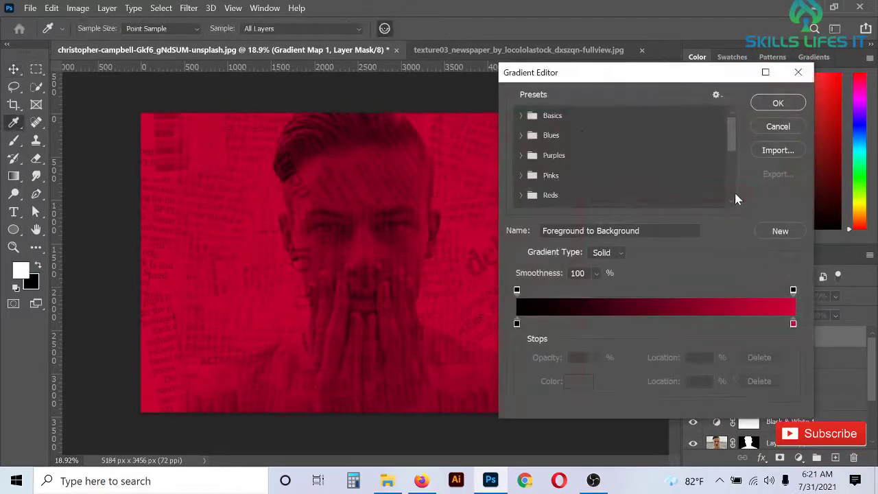
- Try the Purple_21 preset from the Purples group on the gradient map
left_click(522, 121)
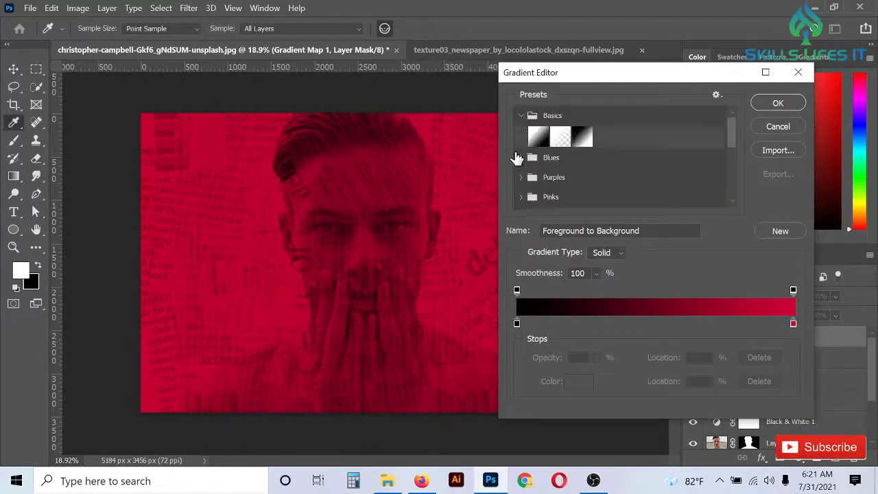
scroll(714, 170, "down", 1)
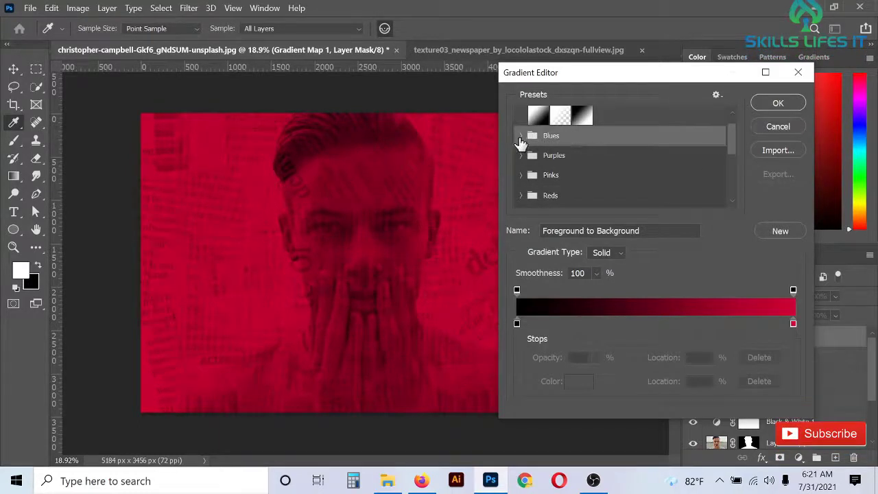
left_click(522, 136)
scroll(598, 161, "down", 4)
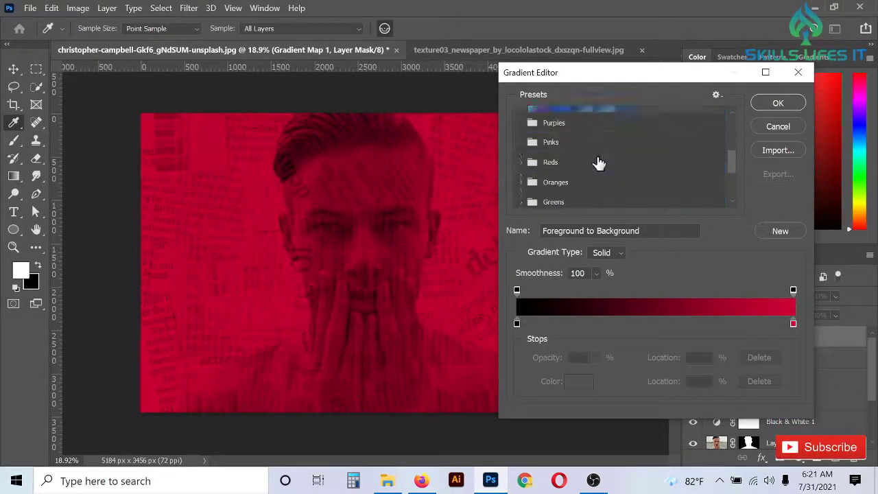
scroll(599, 162, "up", 1)
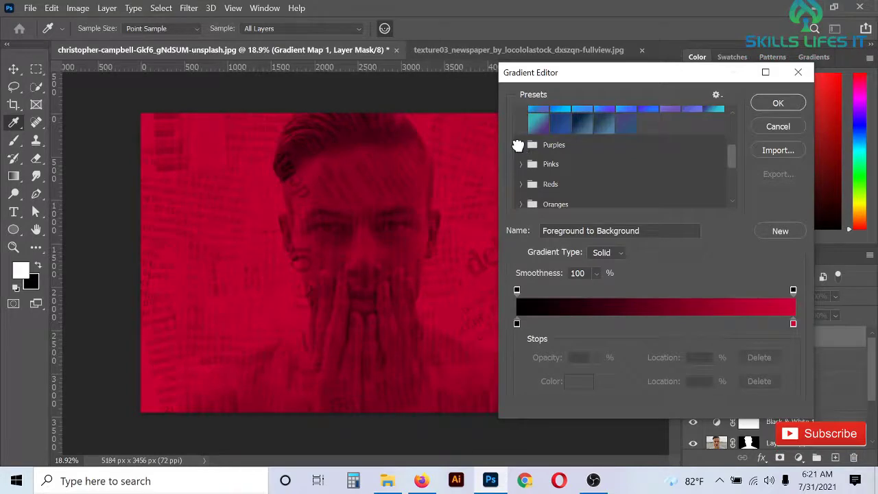
left_click(520, 145)
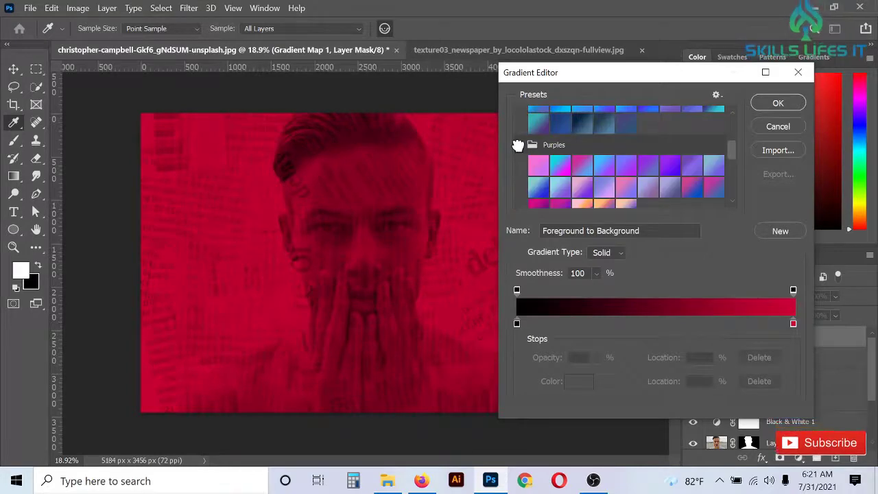
left_click(582, 202)
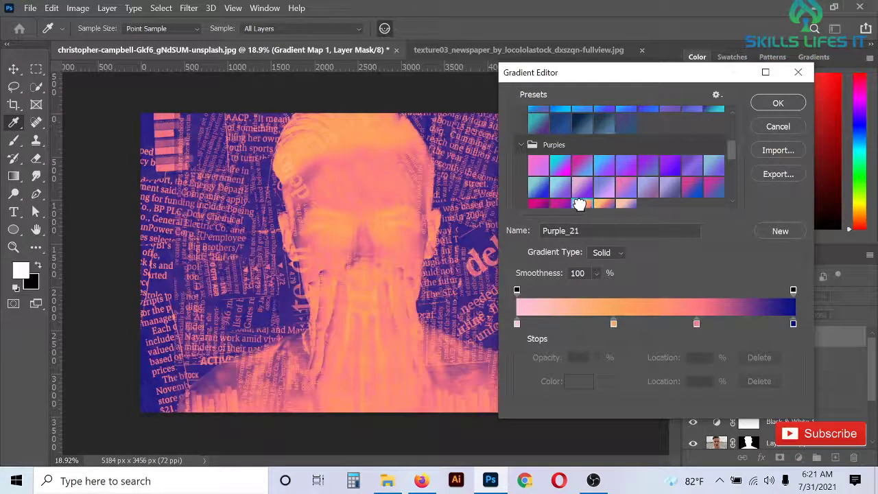
- Try the Red_07 preset from the Reds group on the gradient map
scroll(620, 148, "down", 3)
left_click(522, 155)
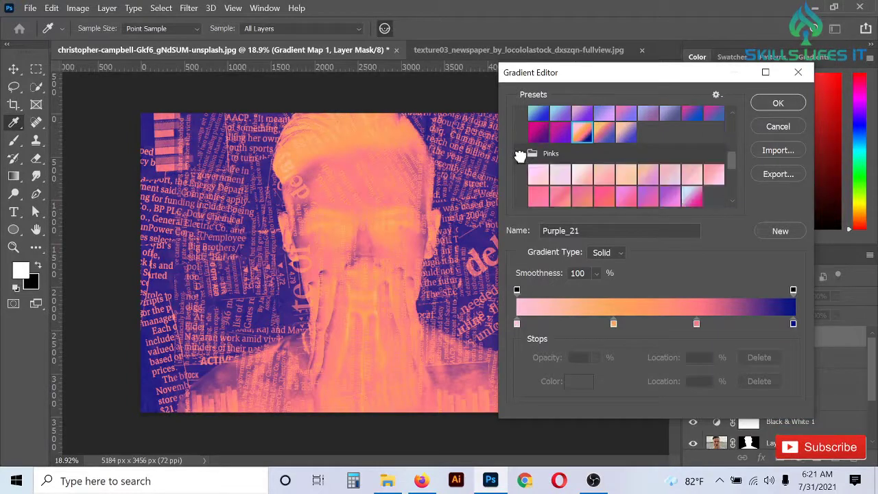
scroll(638, 163, "down", 1)
left_click(521, 186)
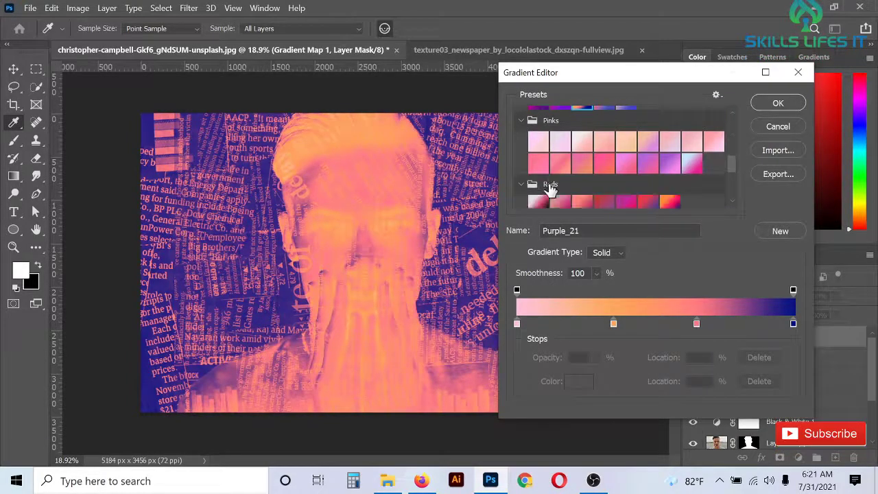
scroll(549, 187, "down", 1)
left_click(668, 182)
scroll(608, 144, "down", 1)
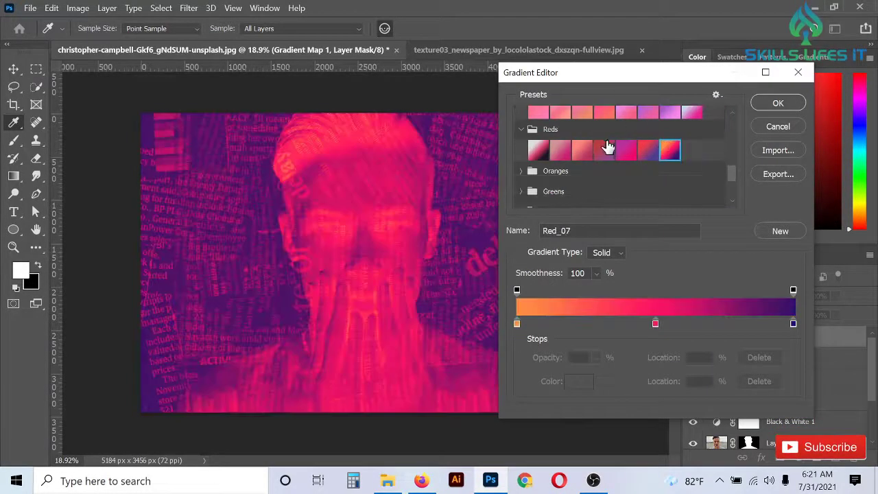
left_click(520, 171)
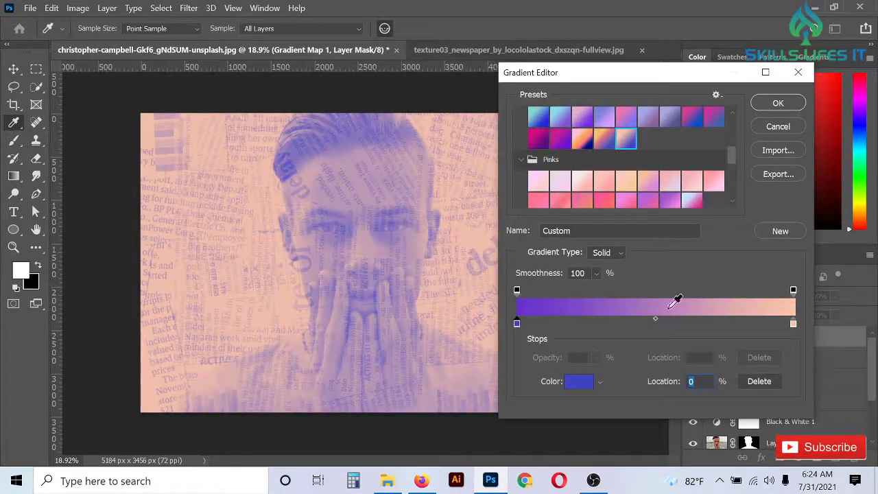
- Set the gradient's stop at 0% to dark brown #663333, move the colour midpoint to 29%, and accept the gradient
double_click(517, 324)
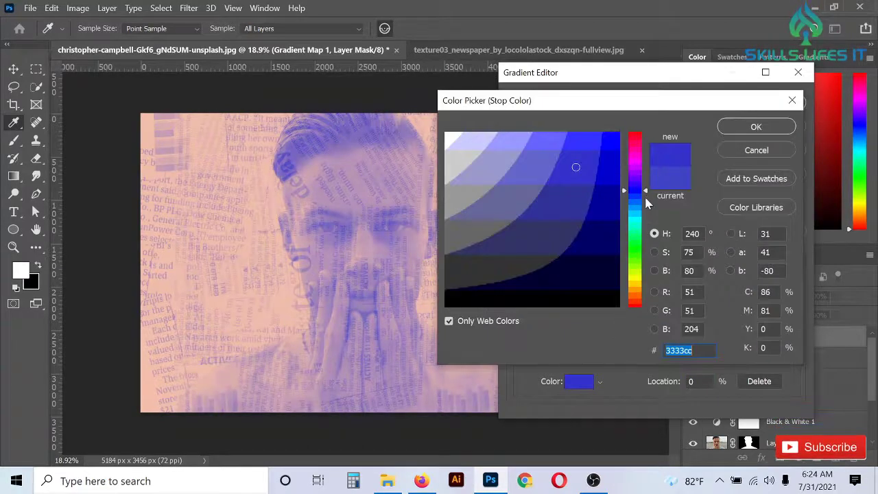
left_click_drag(644, 195, 638, 253)
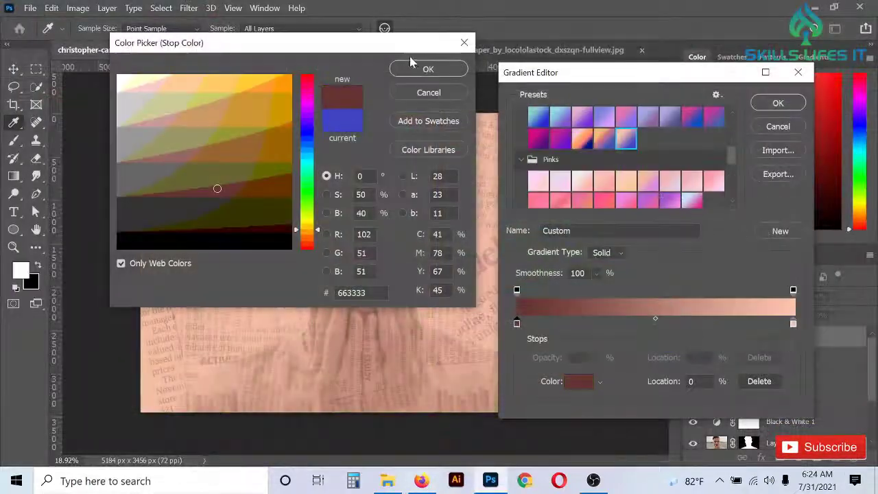
left_click_drag(401, 46, 676, 26)
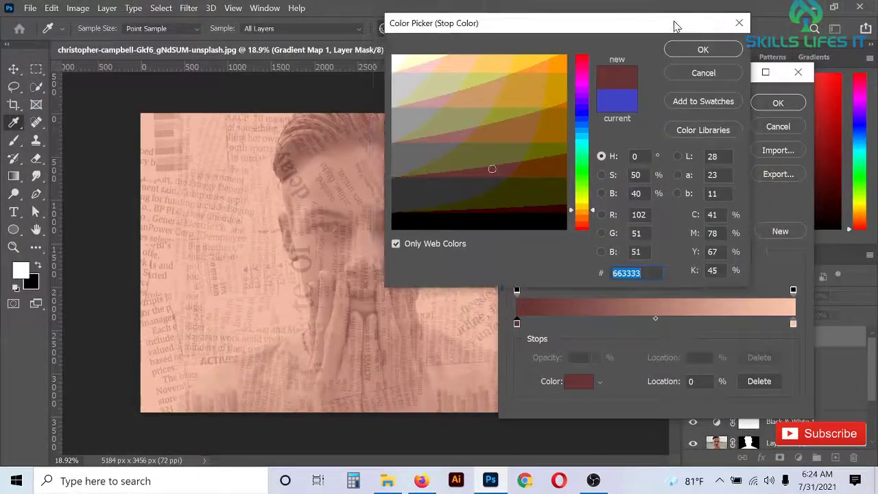
left_click(703, 49)
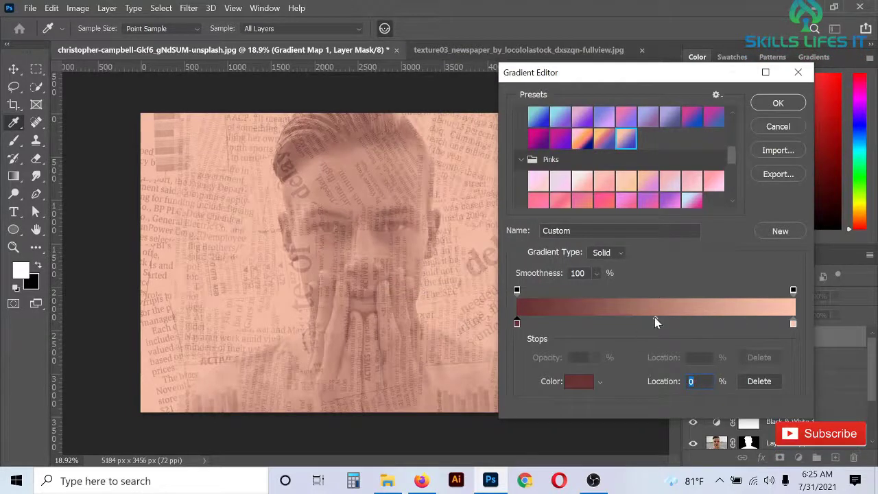
left_click_drag(655, 317, 599, 321)
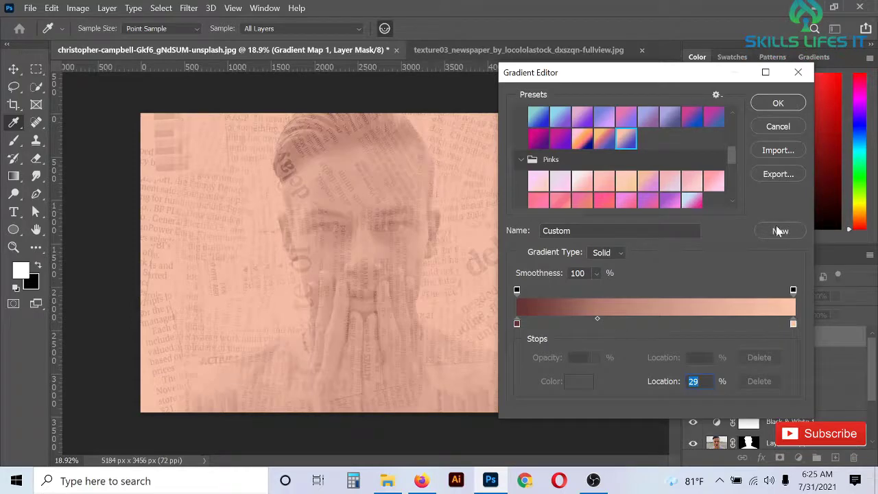
left_click(778, 103)
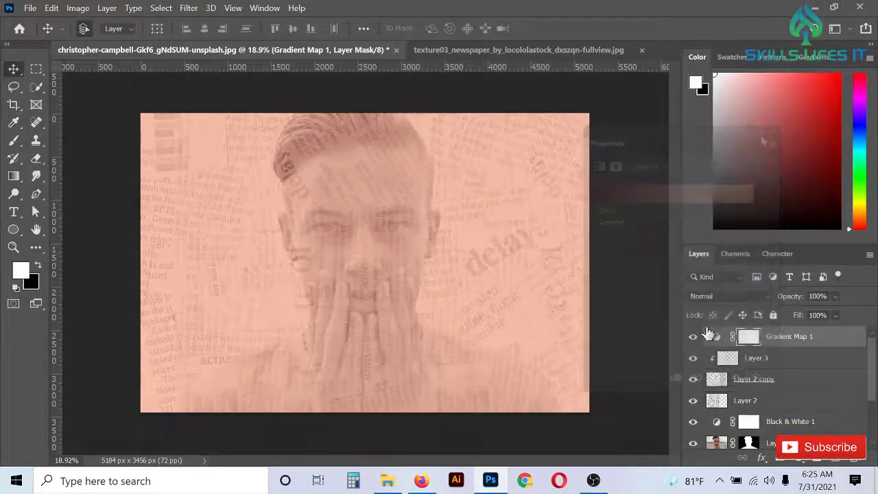
- Set the Gradient Map 1 layer's blend mode to Overlay and its opacity to 22%, then deselect the layer
left_click(716, 336)
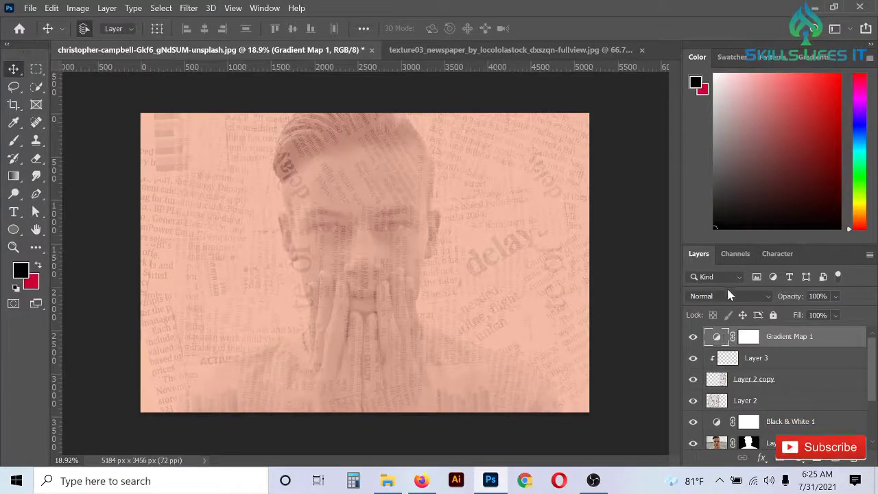
left_click(729, 296)
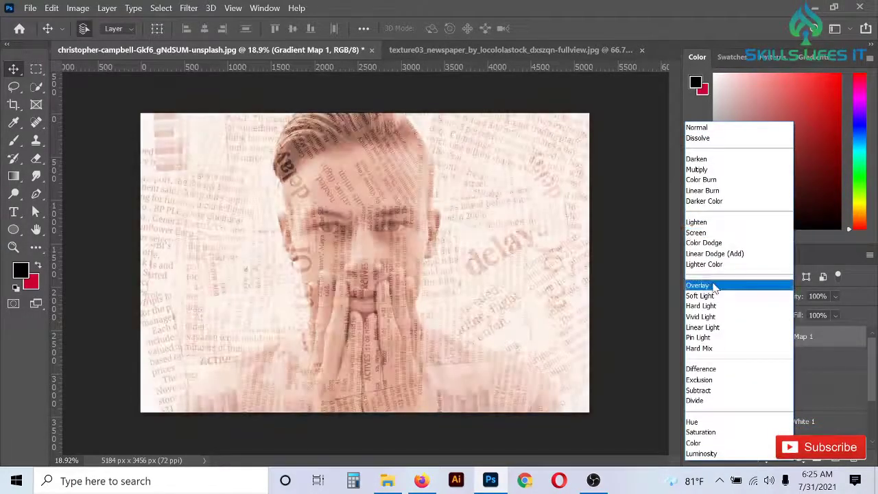
left_click(714, 286)
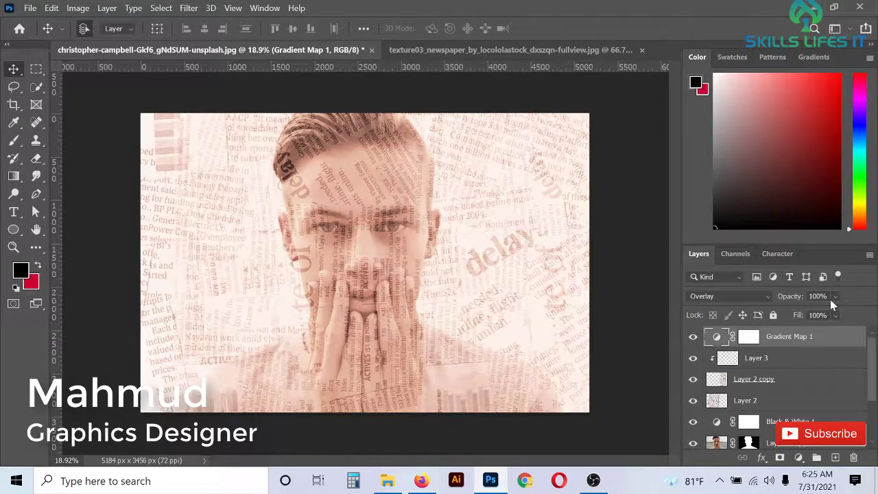
left_click_drag(836, 297, 810, 314)
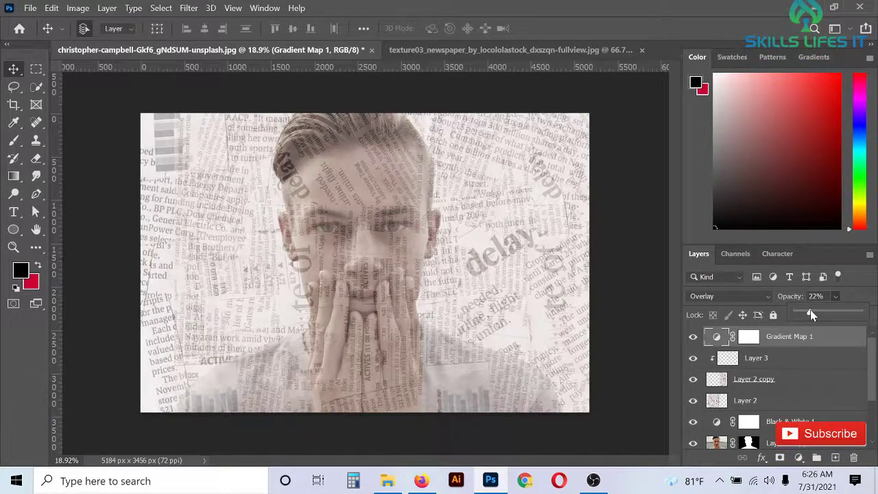
left_click(648, 199)
scroll(453, 268, "down", 3)
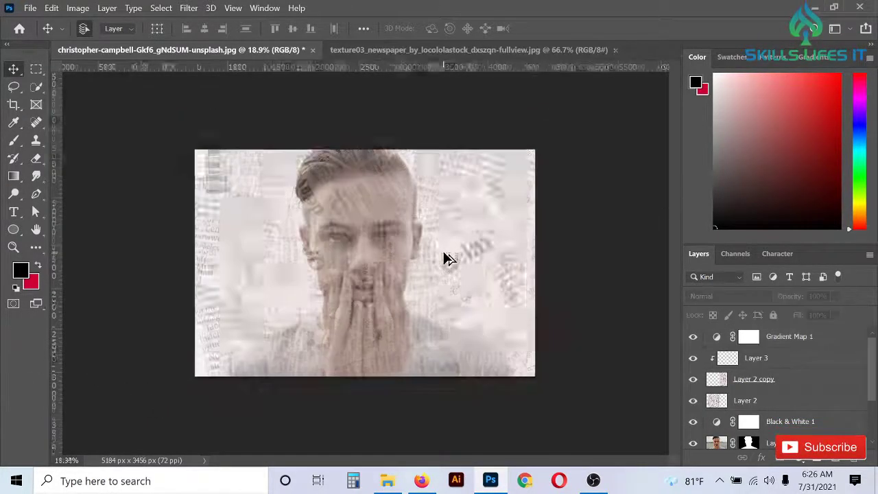
scroll(241, 327, "up", 1)
scroll(169, 298, "up", 1)
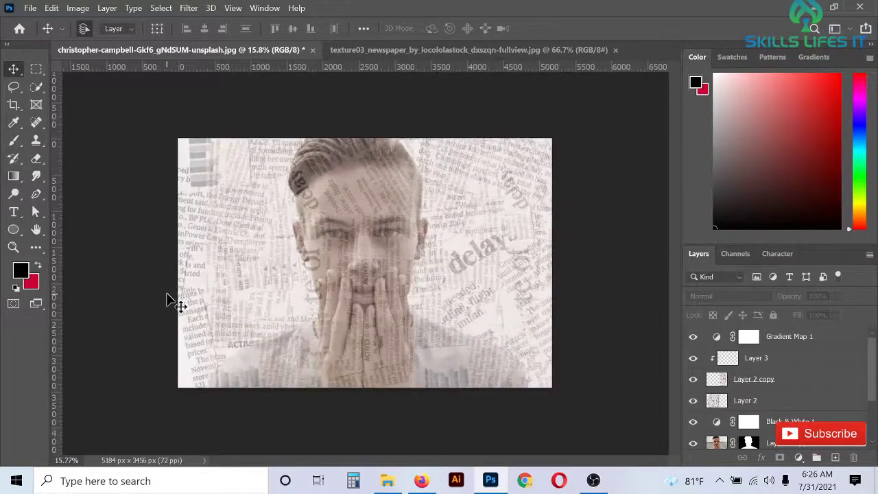